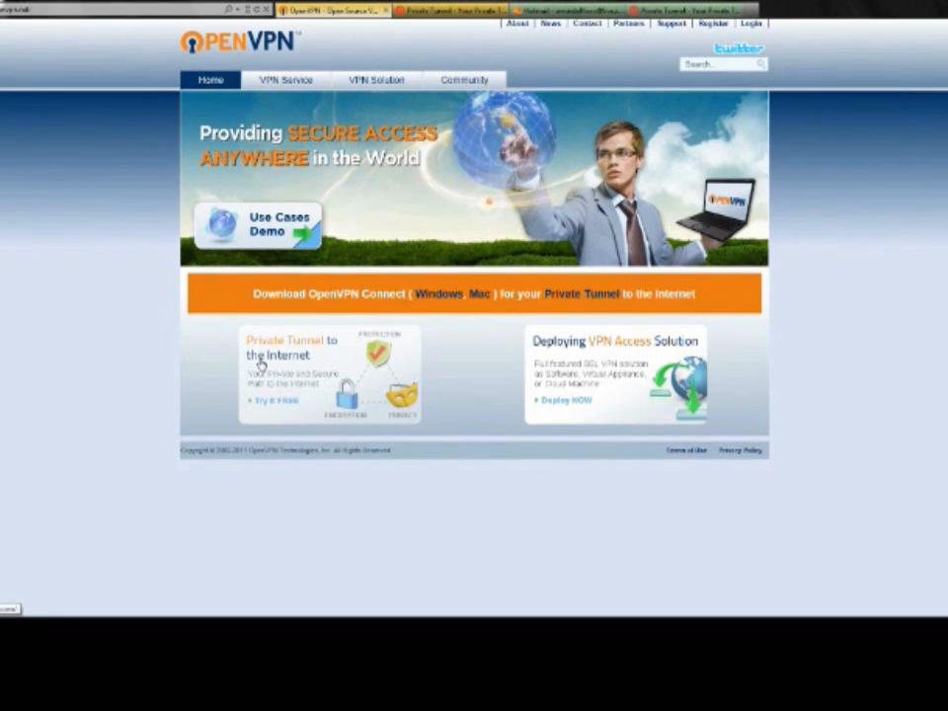
Highlight the OpenVPN website's address in the browser
{"action": "left_click", "coordinate": [49, 11]}
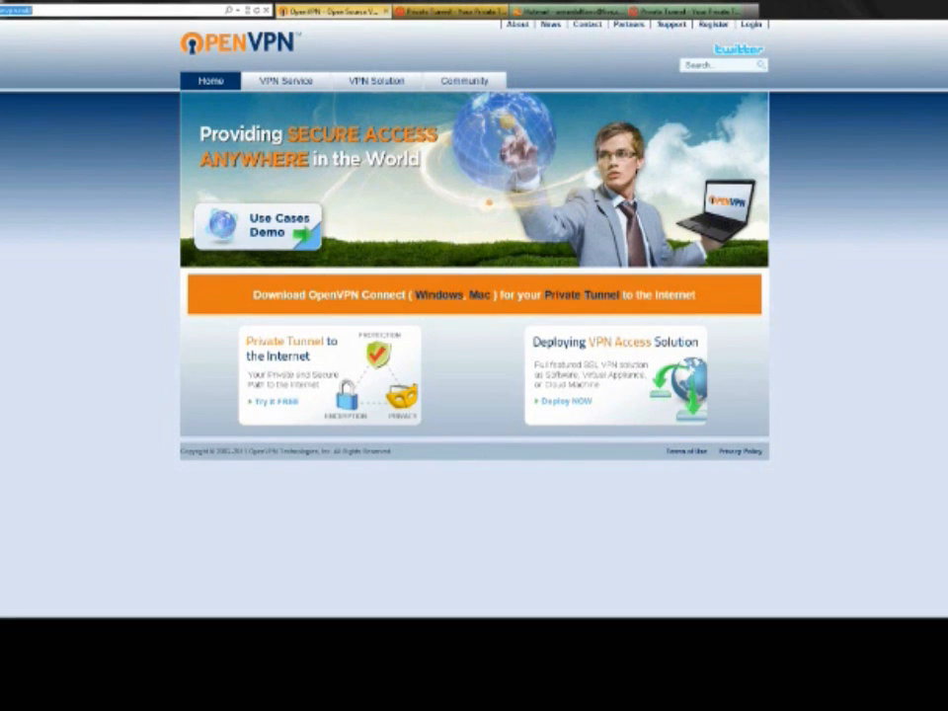
{"action": "left_click", "coordinate": [50, 8]}
{"action": "double_click", "coordinate": [49, 8]}
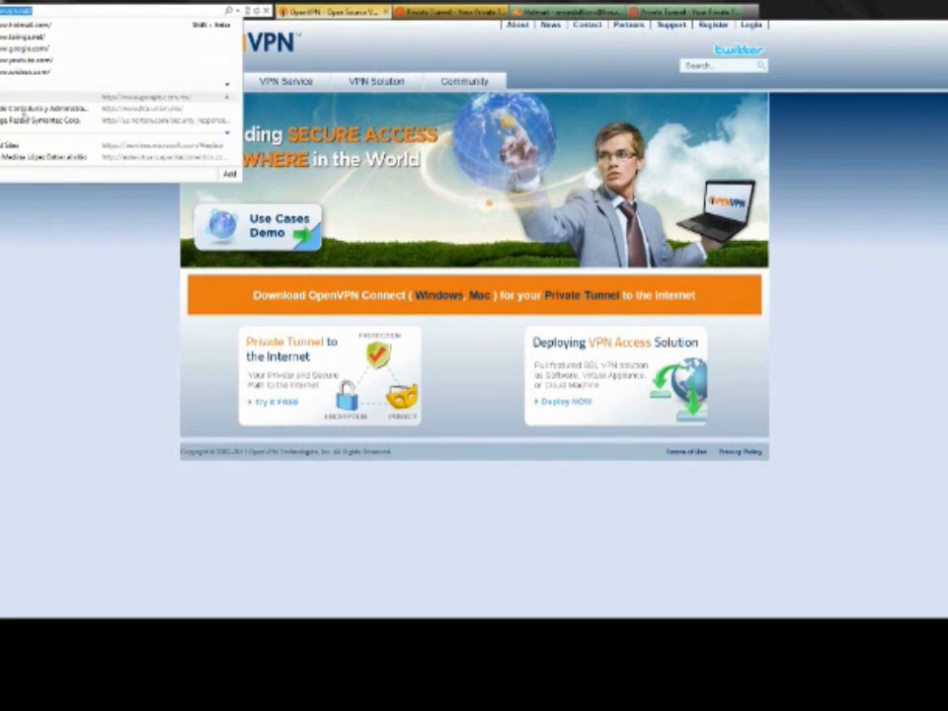
{"action": "left_click", "coordinate": [2, 229]}
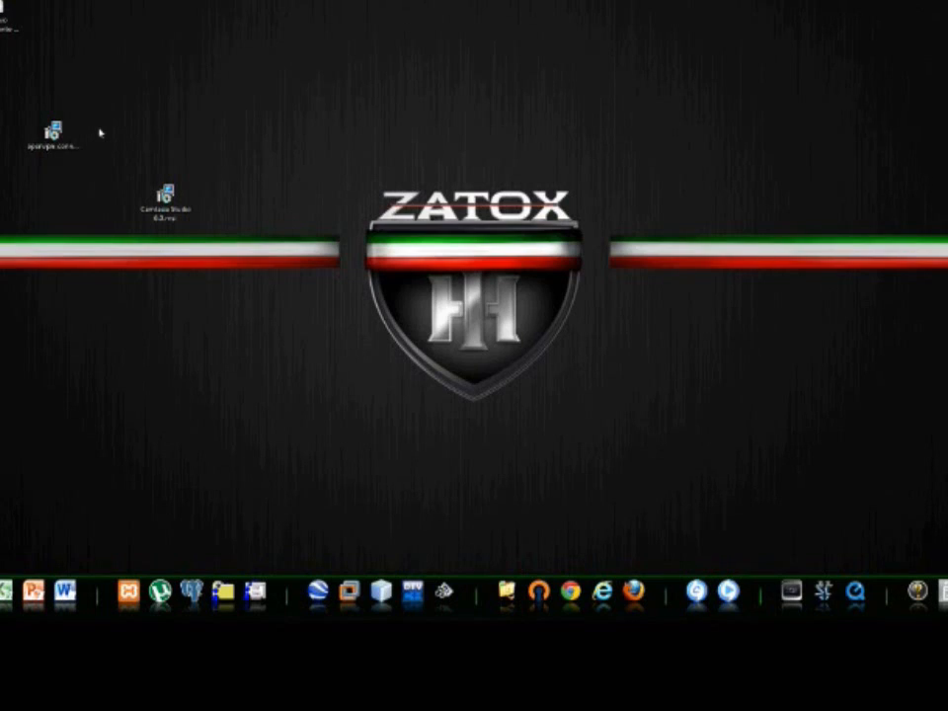
Show the OpenVPN Connect installer on the desktop and return to the OpenVPN website
{"action": "left_click", "coordinate": [81, 150]}
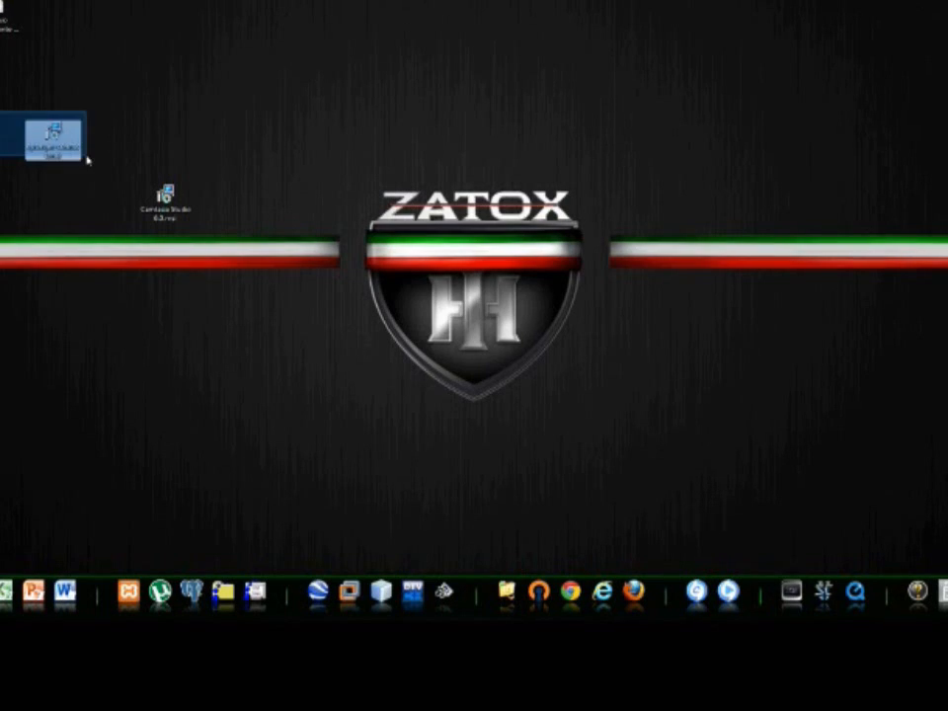
{"action": "left_click", "coordinate": [546, 155]}
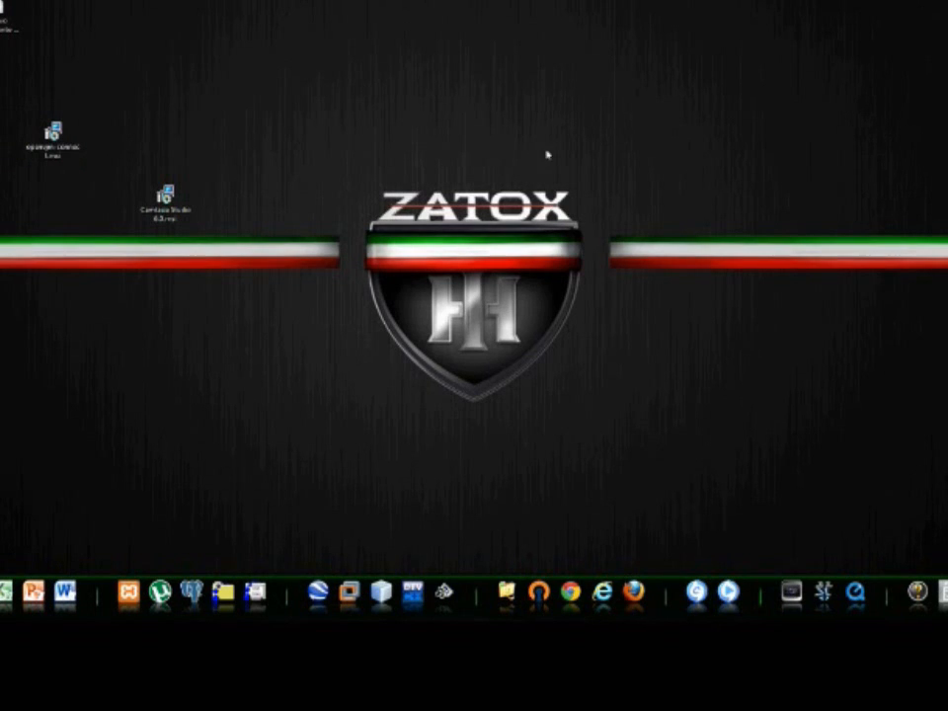
{"action": "mouse_move", "coordinate": [944, 128]}
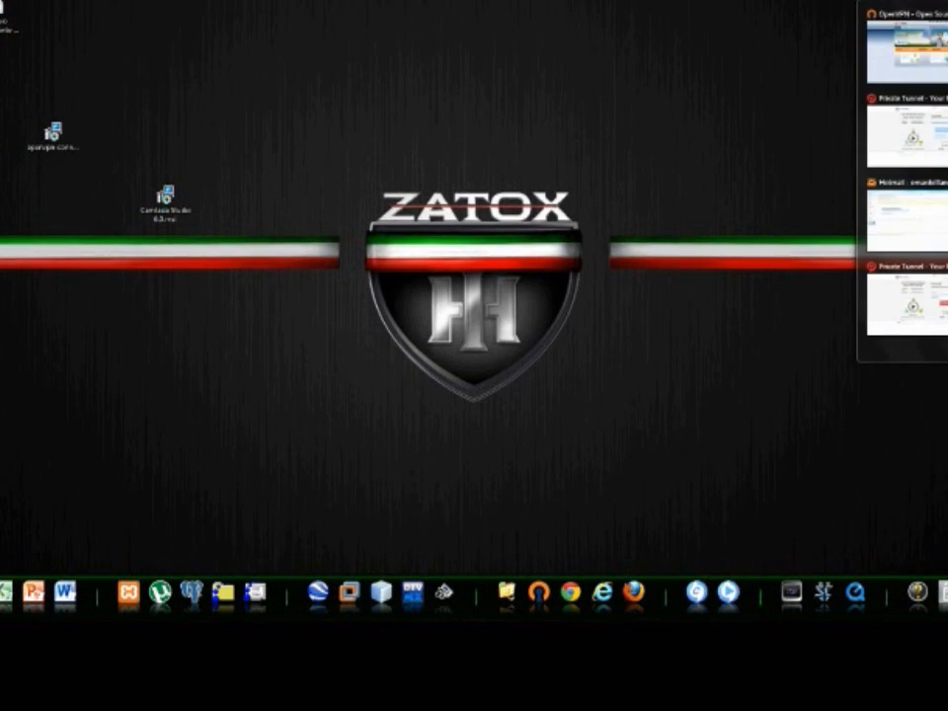
{"action": "left_click", "coordinate": [914, 48]}
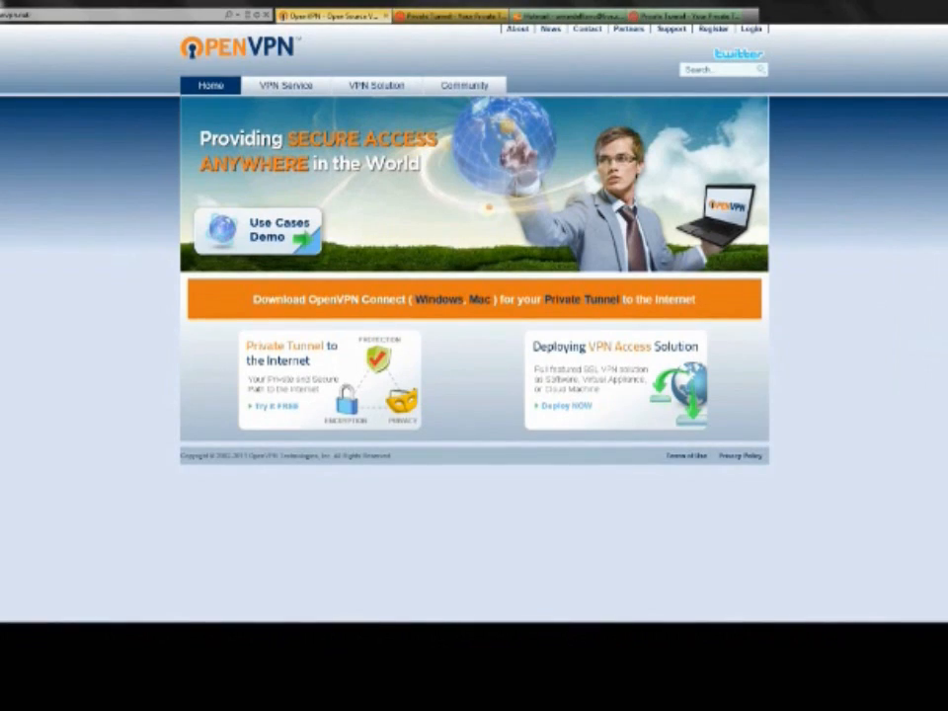
Examine the server, username and password fields in OpenVPN Connect's connection dialog, then close it without connecting
{"action": "left_click", "coordinate": [945, 561]}
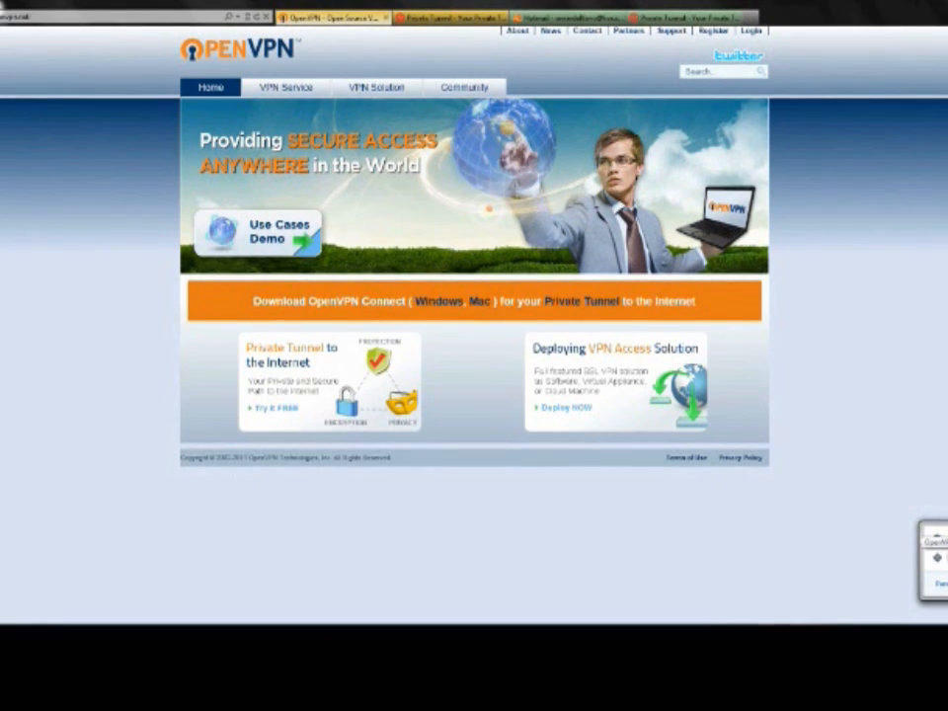
{"action": "right_click", "coordinate": [945, 560]}
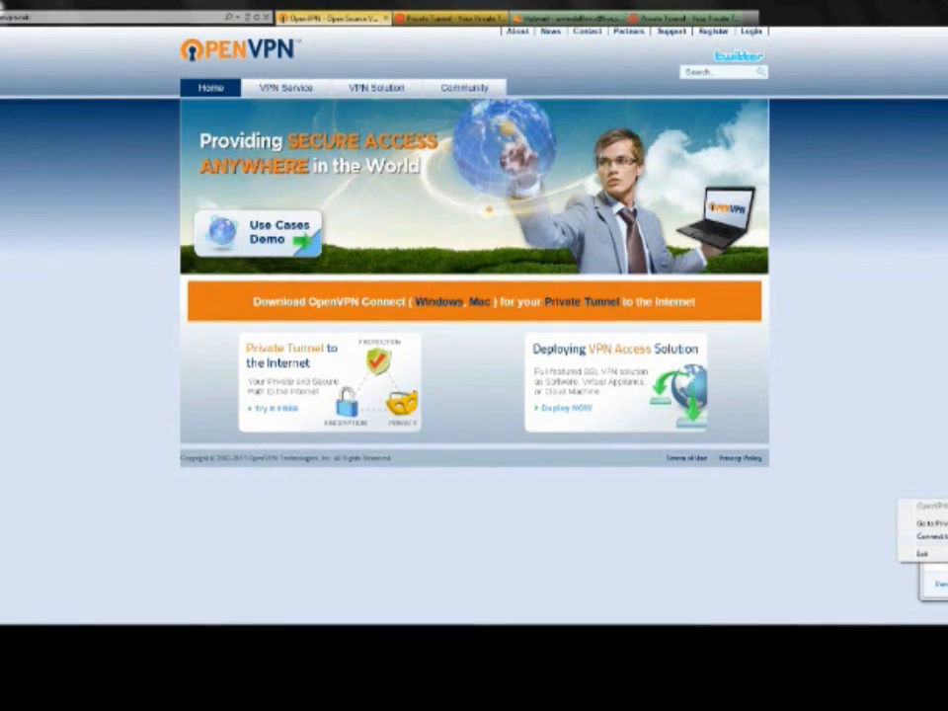
{"action": "left_click", "coordinate": [931, 536]}
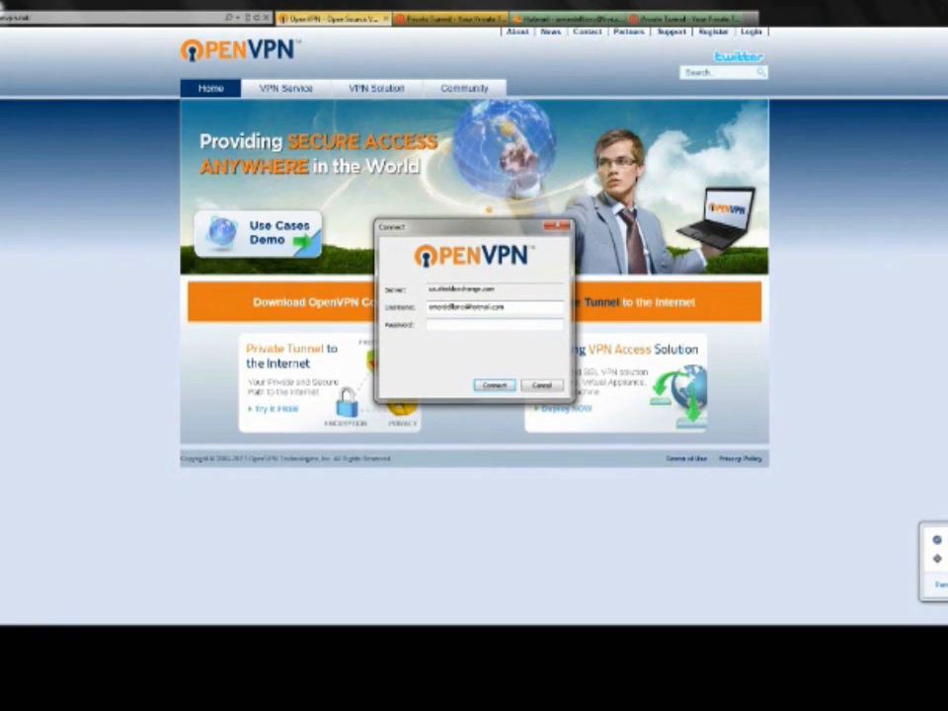
{"action": "left_click_drag", "start_coordinate": [475, 234], "coordinate": [45, 189]}
{"action": "left_click_drag", "start_coordinate": [85, 264], "coordinate": [0, 264]}
{"action": "left_click", "coordinate": [5, 280]}
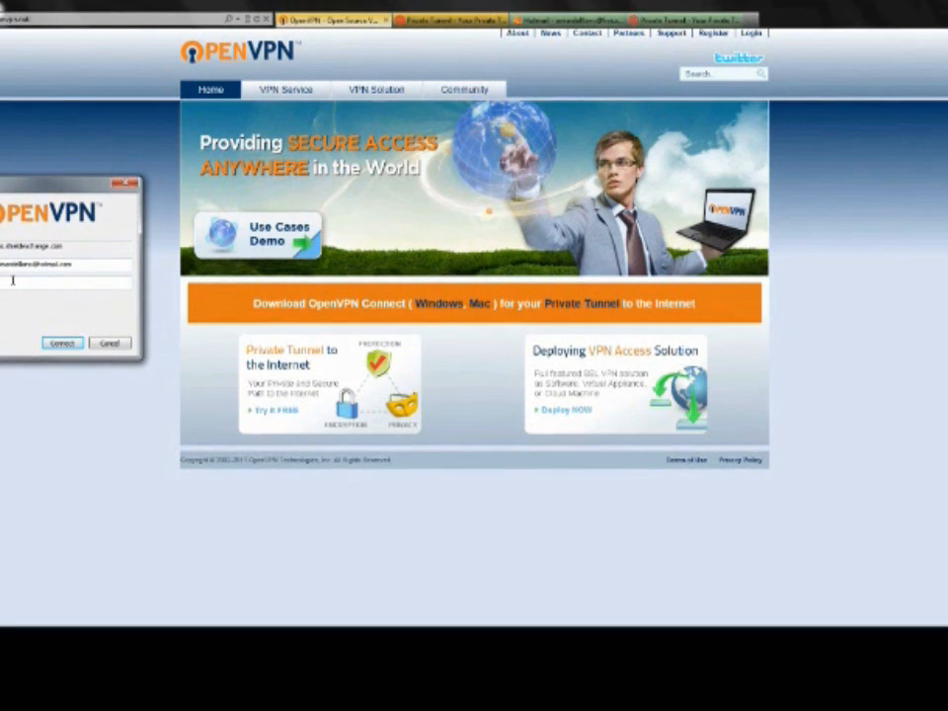
{"action": "left_click_drag", "start_coordinate": [83, 266], "coordinate": [0, 265]}
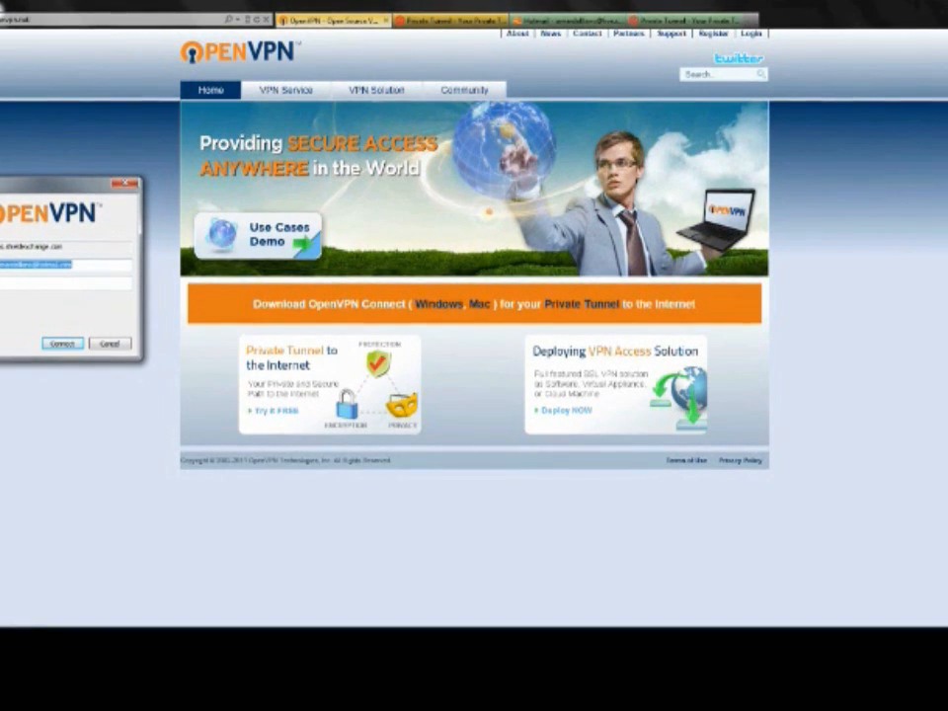
{"action": "left_click", "coordinate": [28, 283]}
{"action": "left_click", "coordinate": [123, 187]}
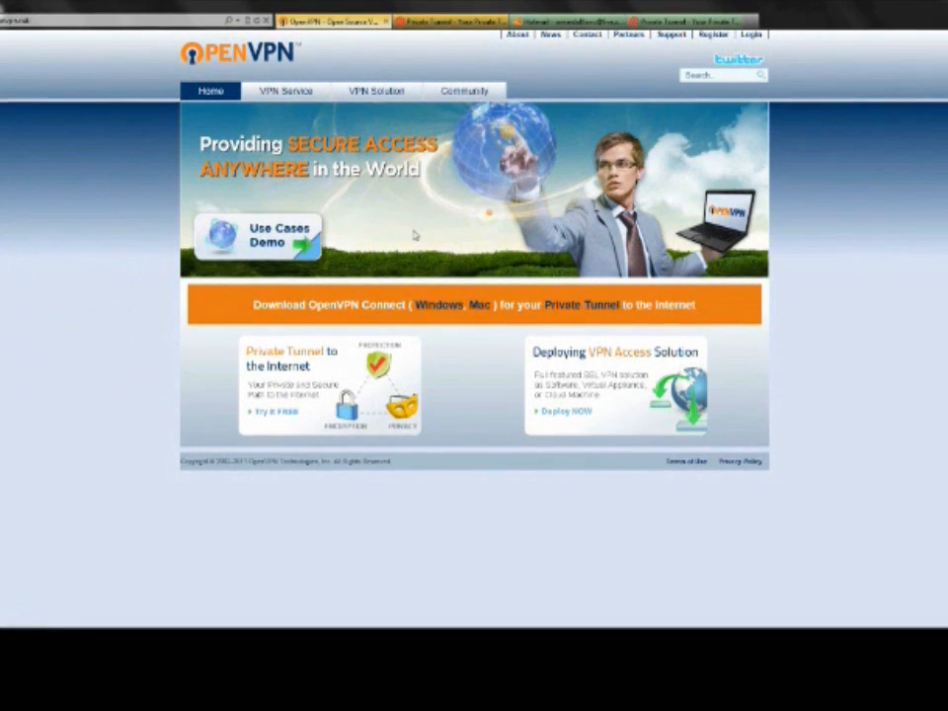
Open the Private Tunnel page from the OpenVPN site, inspect the sign-up form's e-mail and password fields, and close that page
{"action": "left_click", "coordinate": [296, 352]}
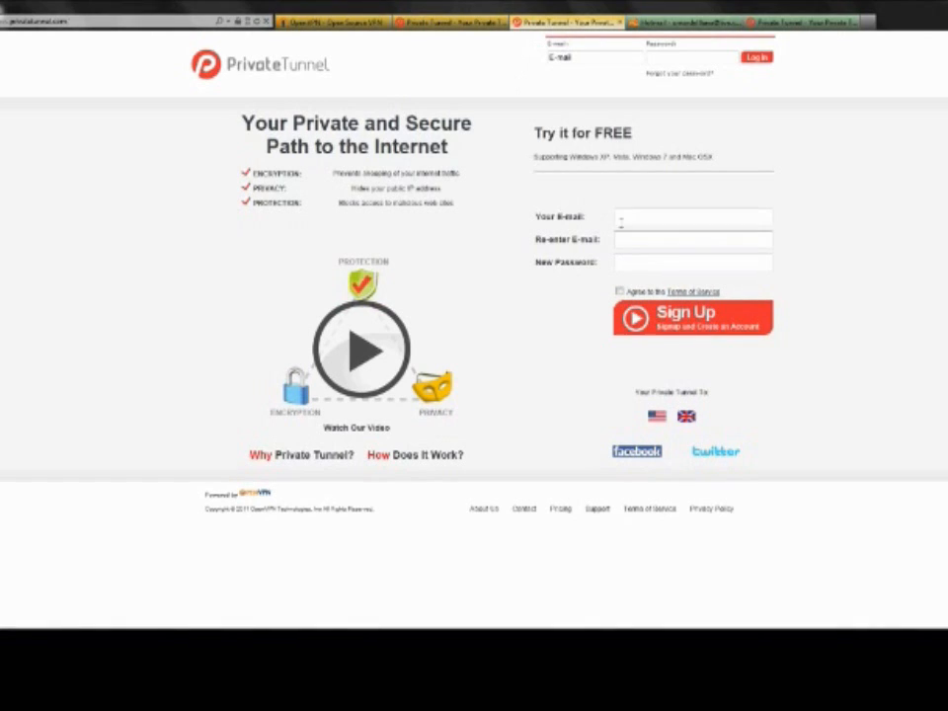
{"action": "left_click", "coordinate": [620, 217]}
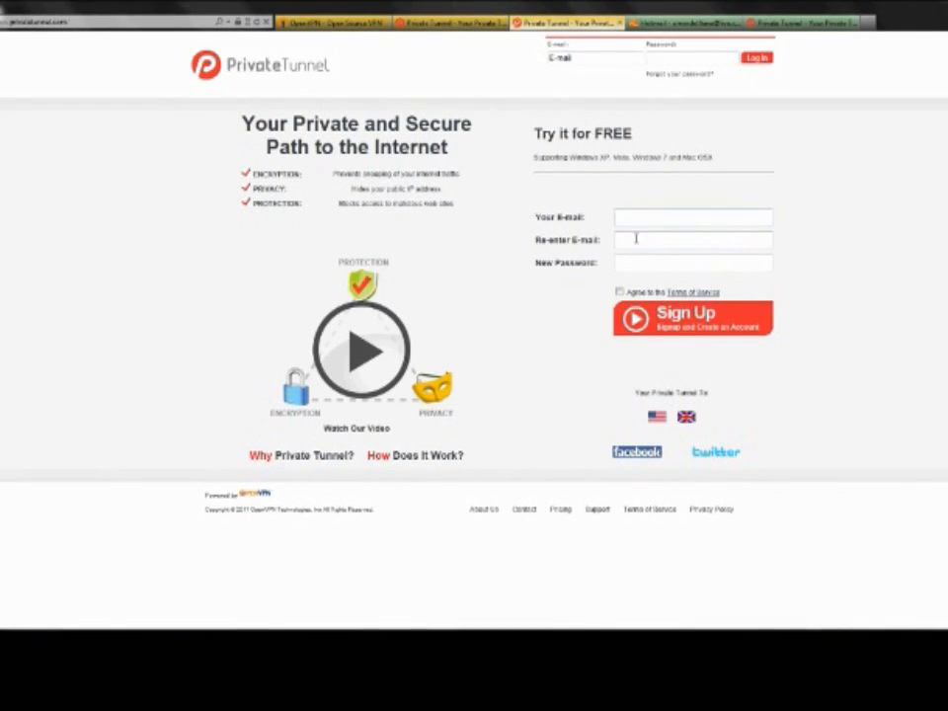
{"action": "left_click", "coordinate": [626, 263]}
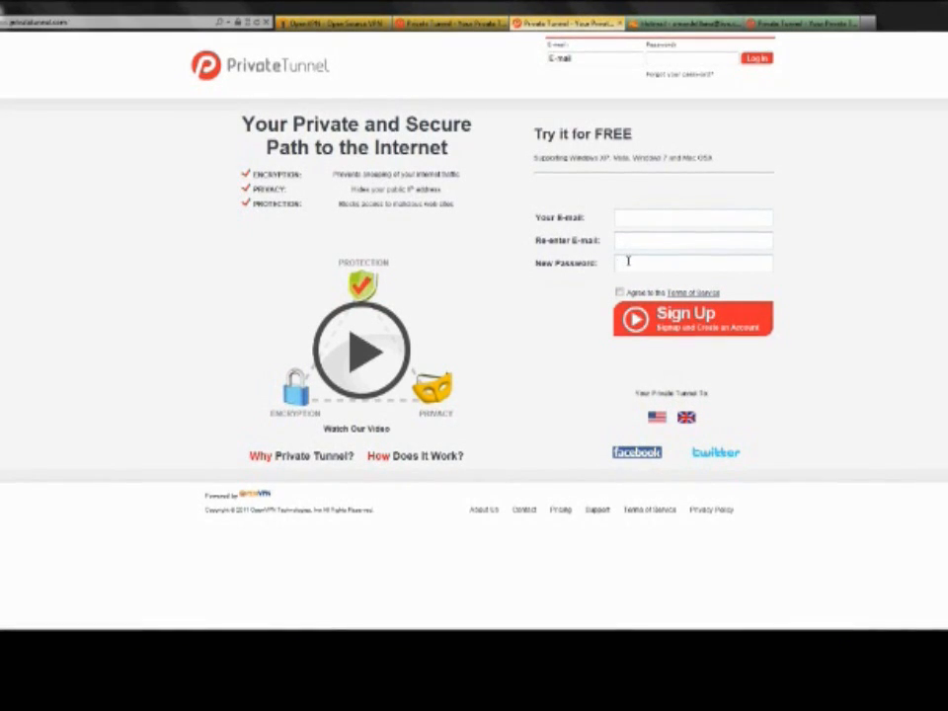
{"action": "left_click", "coordinate": [619, 23]}
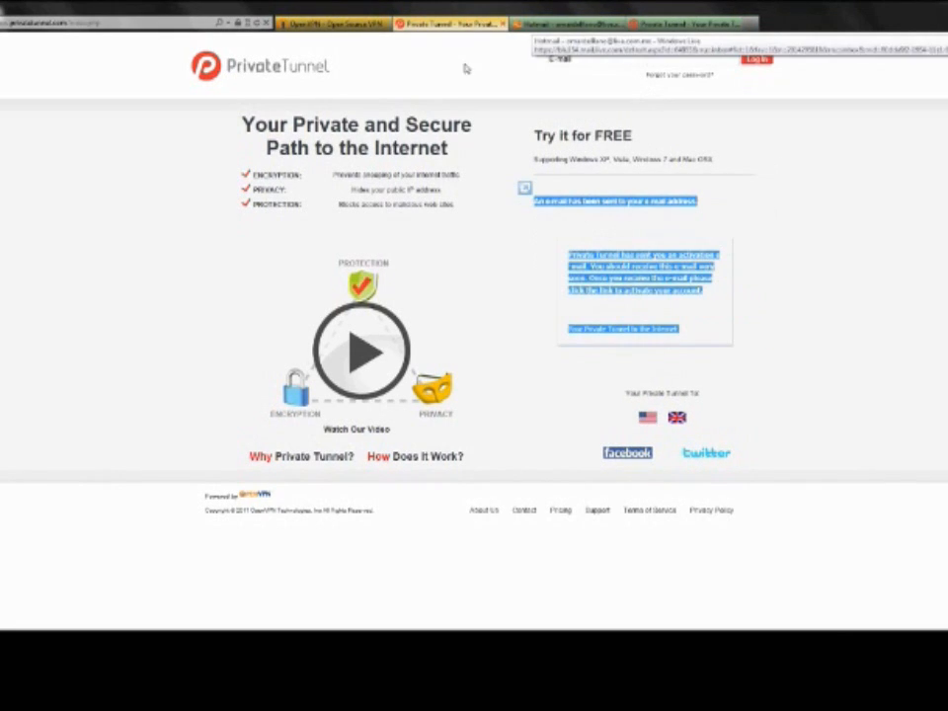
Review Private Tunnel's activation notice and the link in the sign-up verification e-mail in Hotmail
{"action": "left_click_drag", "start_coordinate": [540, 209], "coordinate": [678, 323]}
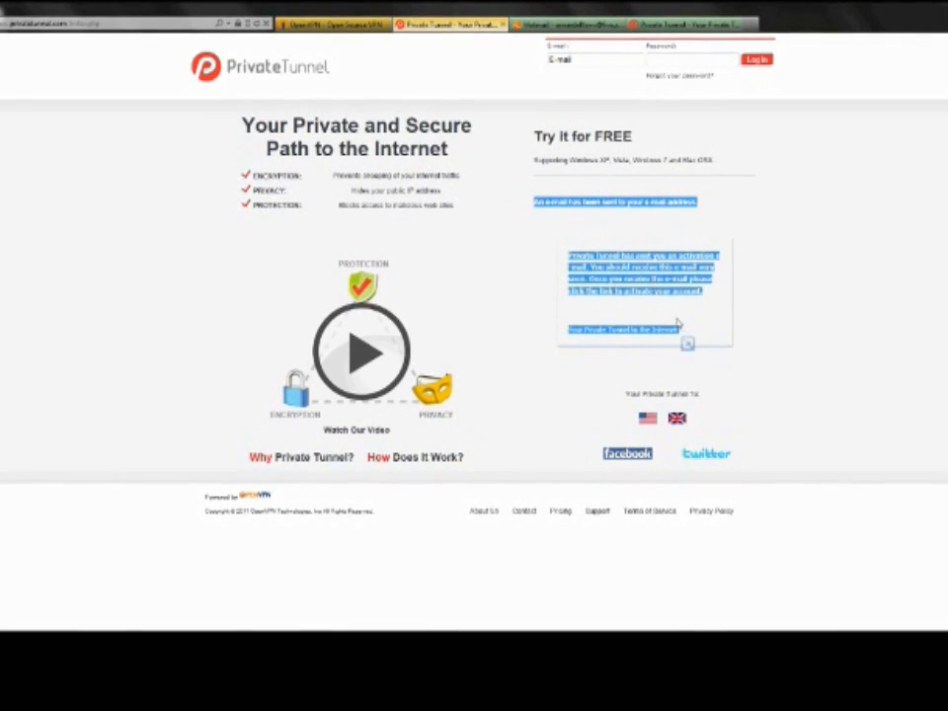
{"action": "left_click", "coordinate": [563, 23]}
{"action": "left_click_drag", "start_coordinate": [46, 217], "coordinate": [195, 262]}
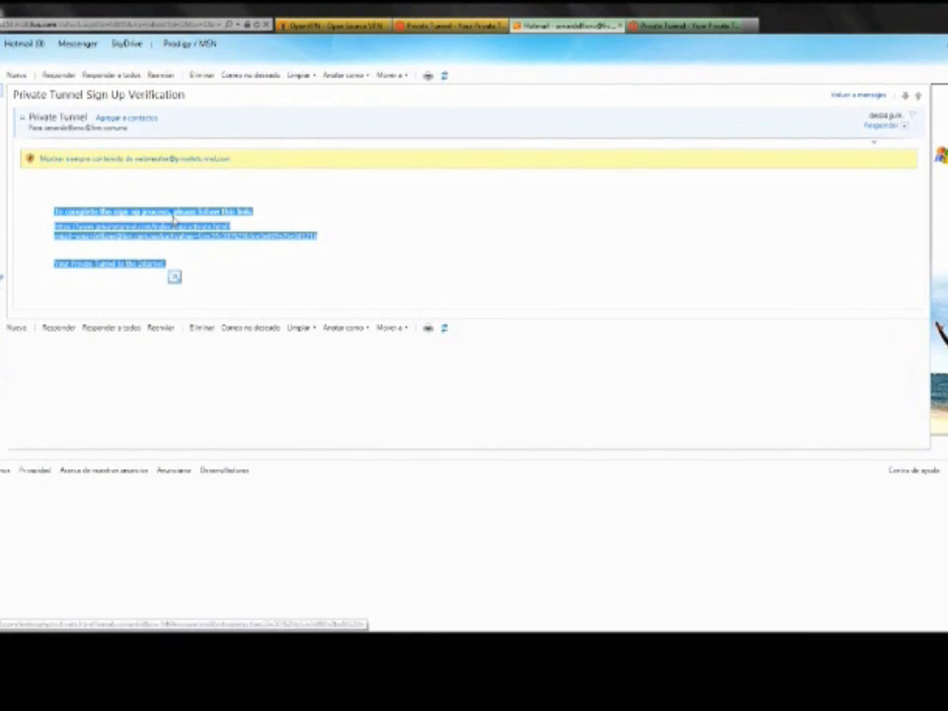
Switch to the Private Tunnel page open after the verification e-mail and highlight its web address
{"action": "left_click", "coordinate": [672, 25]}
{"action": "left_click", "coordinate": [566, 63]}
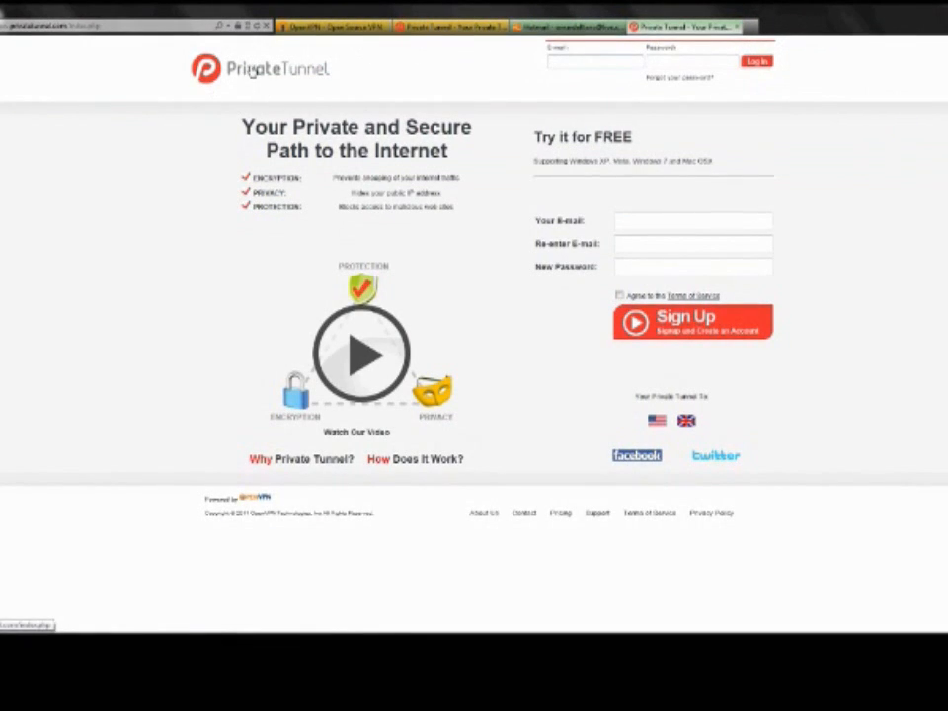
{"action": "left_click", "coordinate": [104, 24]}
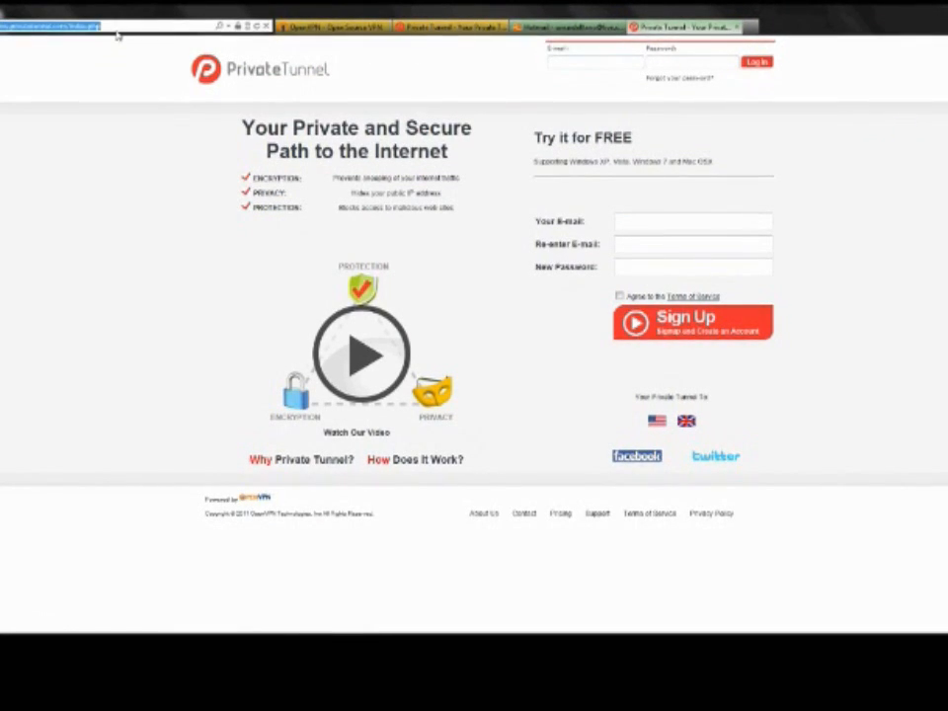
{"action": "left_click", "coordinate": [116, 26]}
{"action": "left_click", "coordinate": [228, 26]}
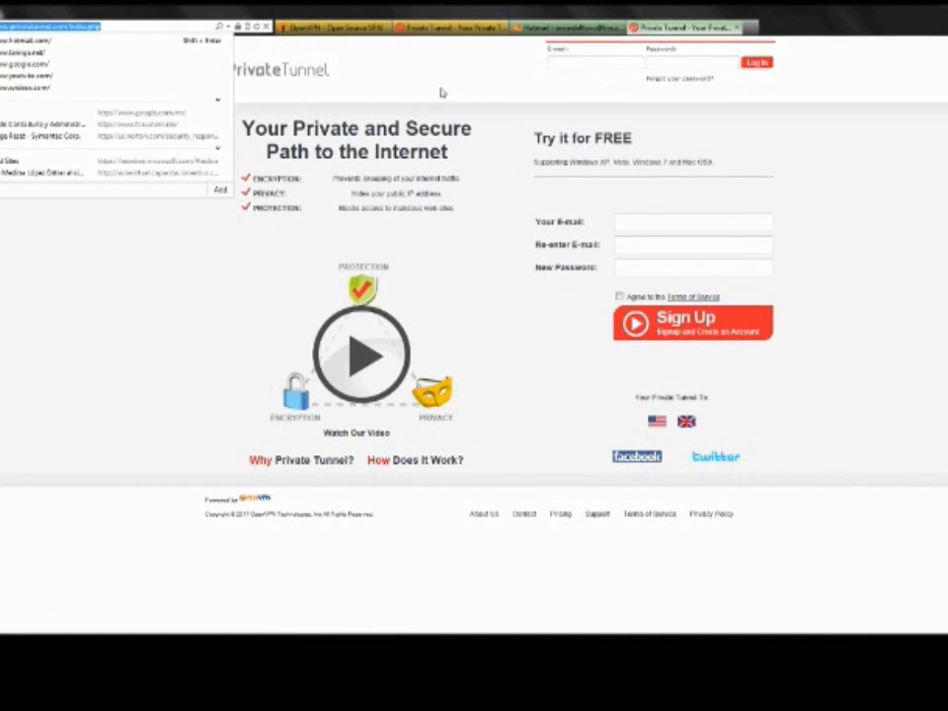
Log in to Private Tunnel by entering the account's e-mail address and password
{"action": "left_click", "coordinate": [566, 66]}
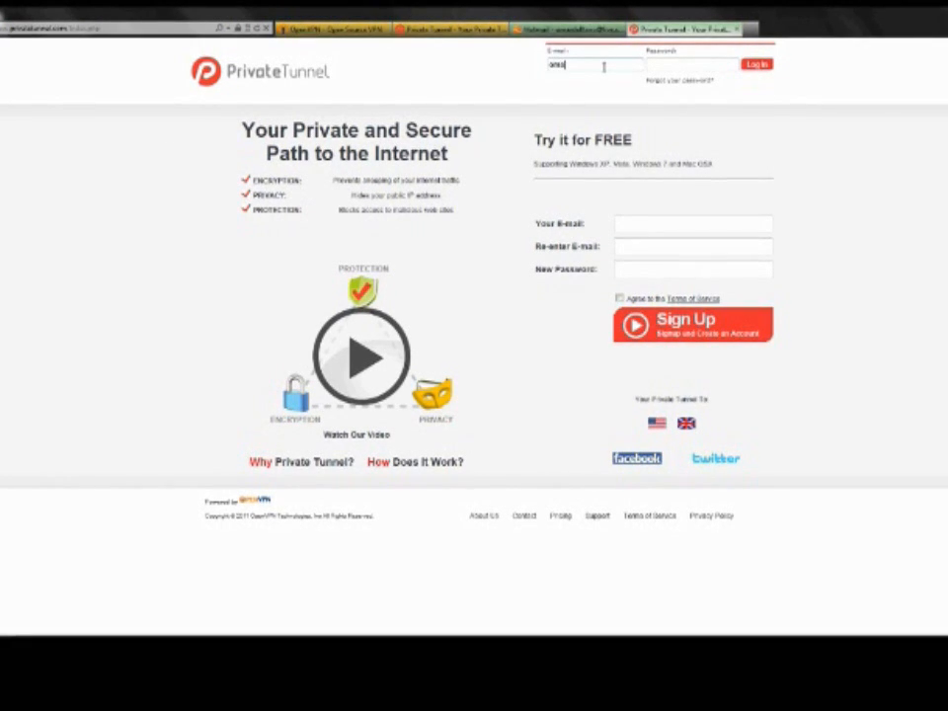
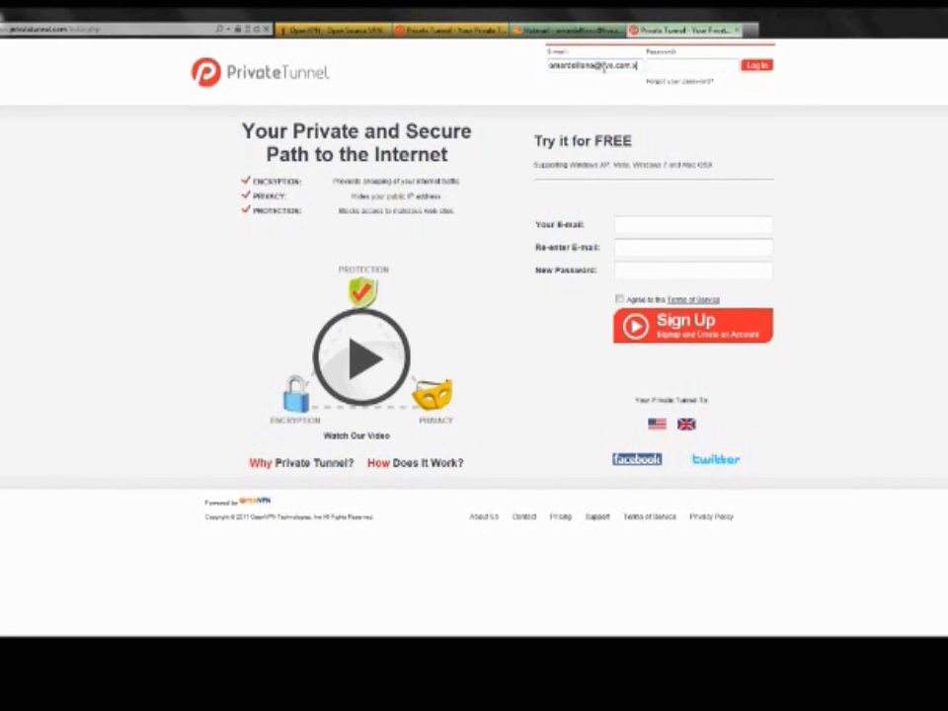
{"action": "key", "text": "Tab"}
{"action": "type", "text": "•••••••"}
{"action": "key", "text": "Return"}
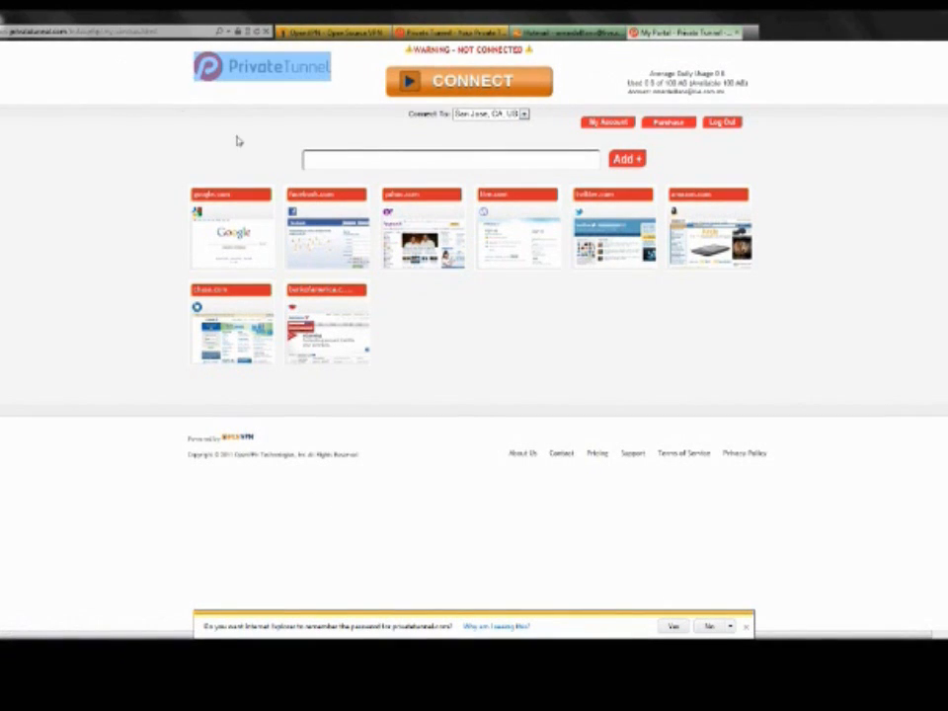
Examine the Private Tunnel portal page and highlight its connection status warning
{"action": "key", "text": "ctrl+a"}
{"action": "left_click", "coordinate": [472, 329]}
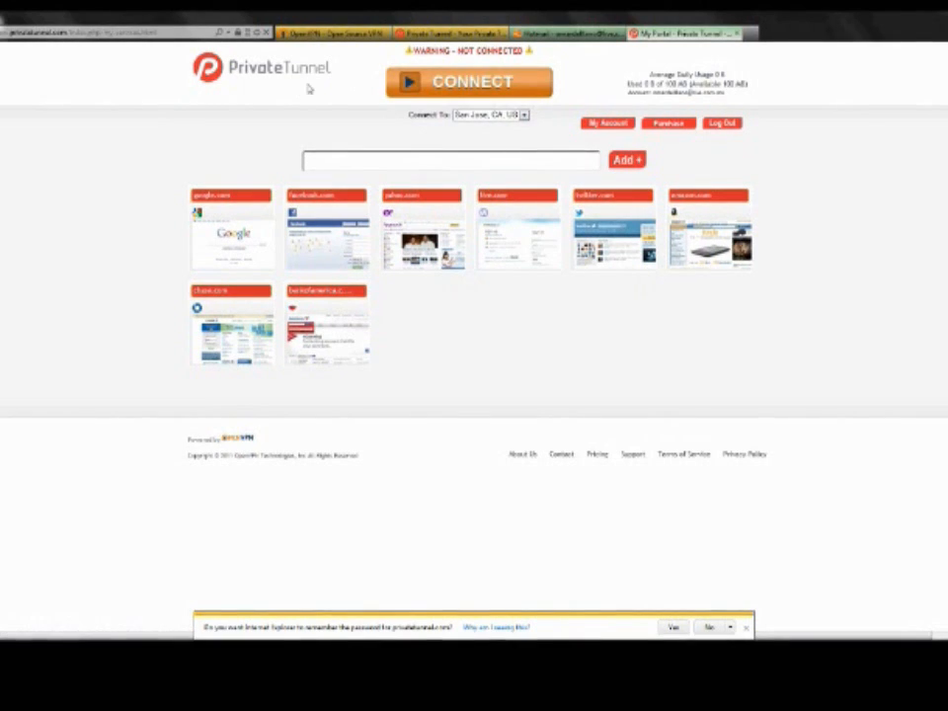
{"action": "left_click_drag", "start_coordinate": [533, 51], "coordinate": [415, 50]}
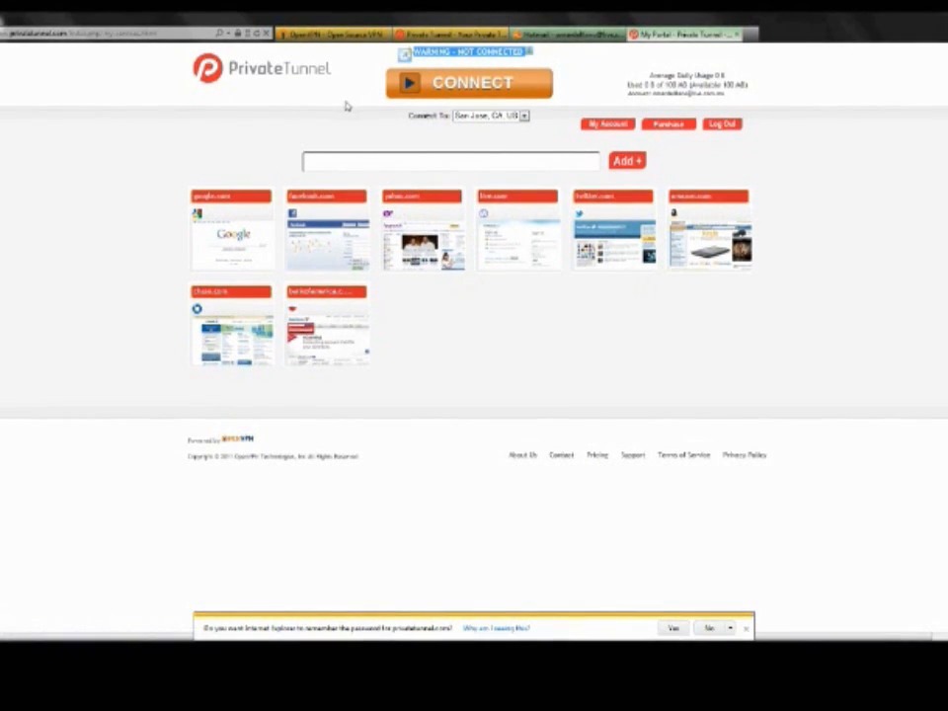
Connect to the Private Tunnel VPN, authenticating with the account's e-mail address and password
{"action": "left_click", "coordinate": [431, 88]}
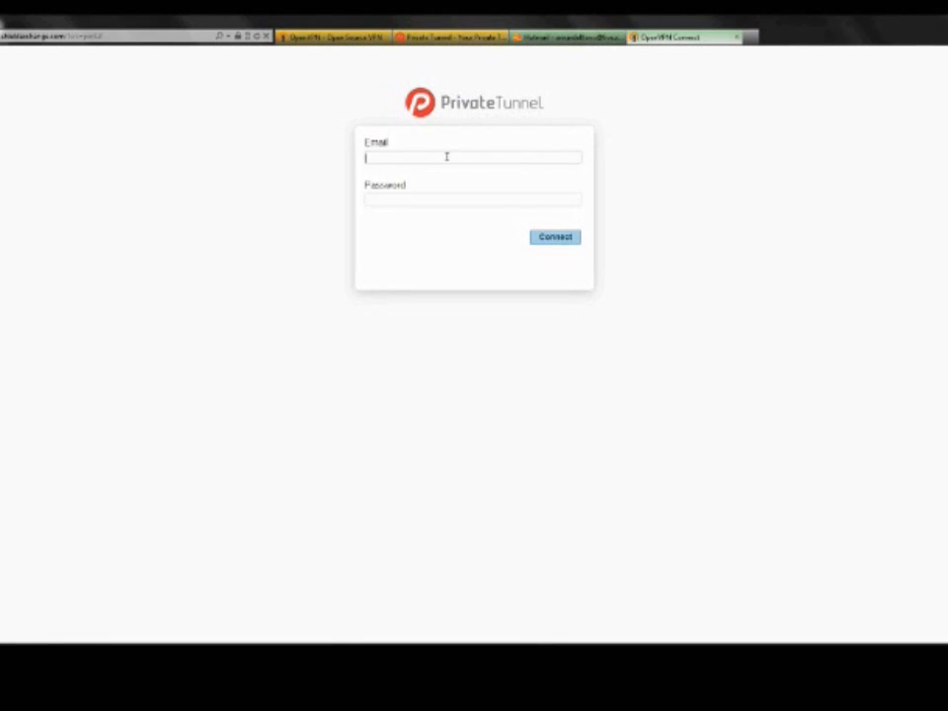
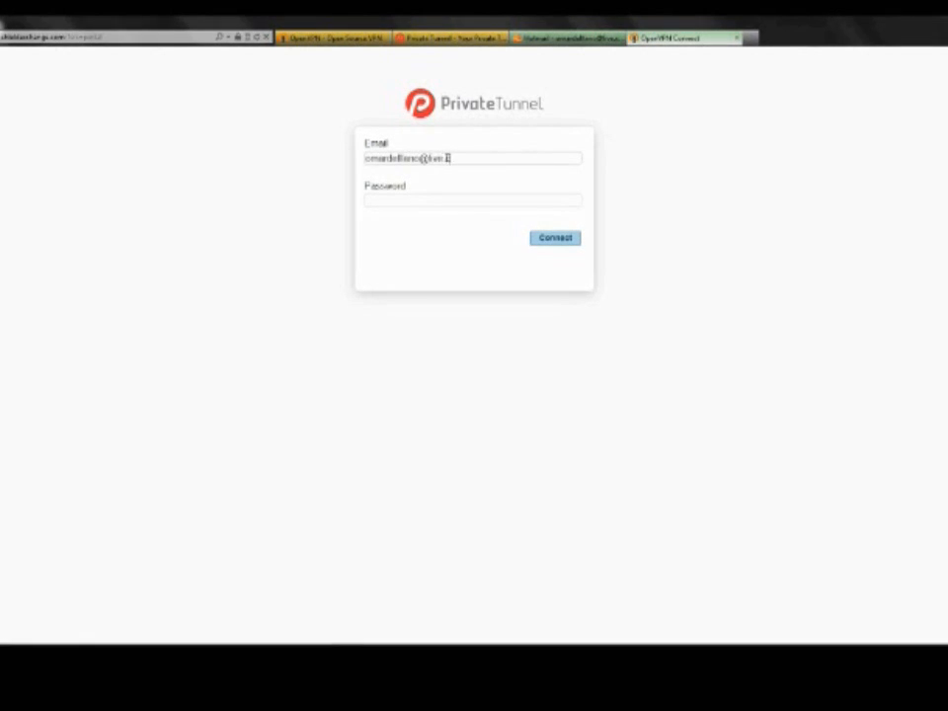
{"action": "key", "text": "Tab"}
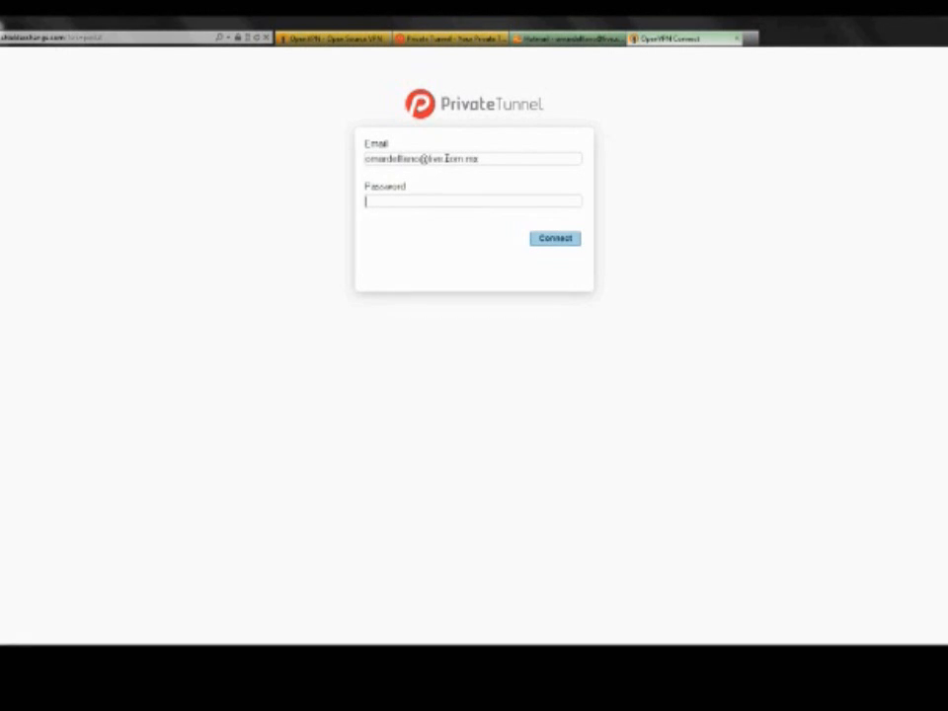
{"action": "type", "text": "••••••"}
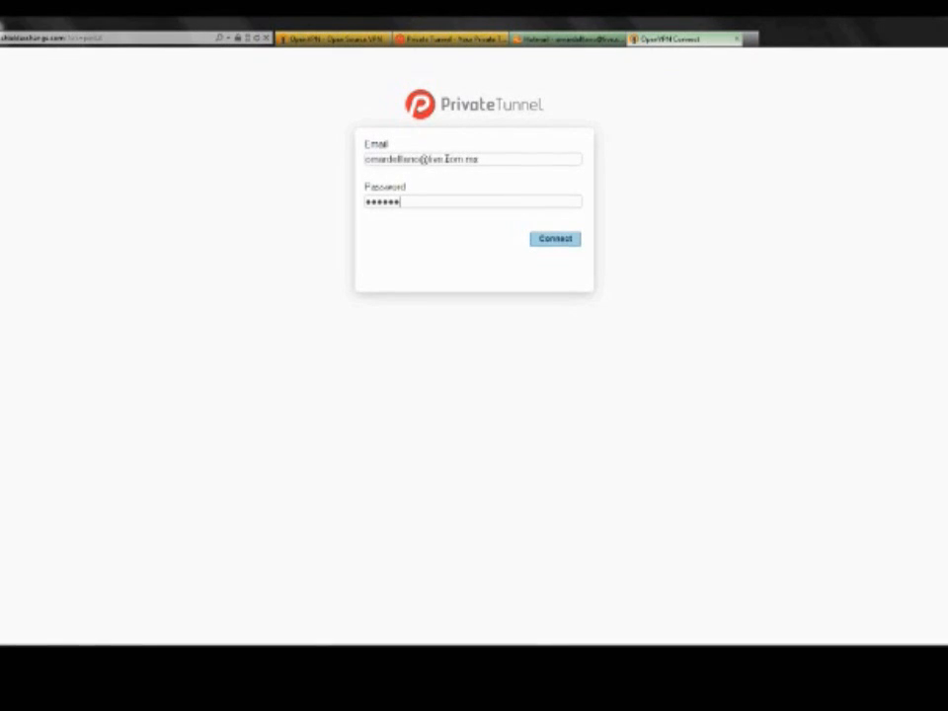
{"action": "left_click", "coordinate": [556, 243]}
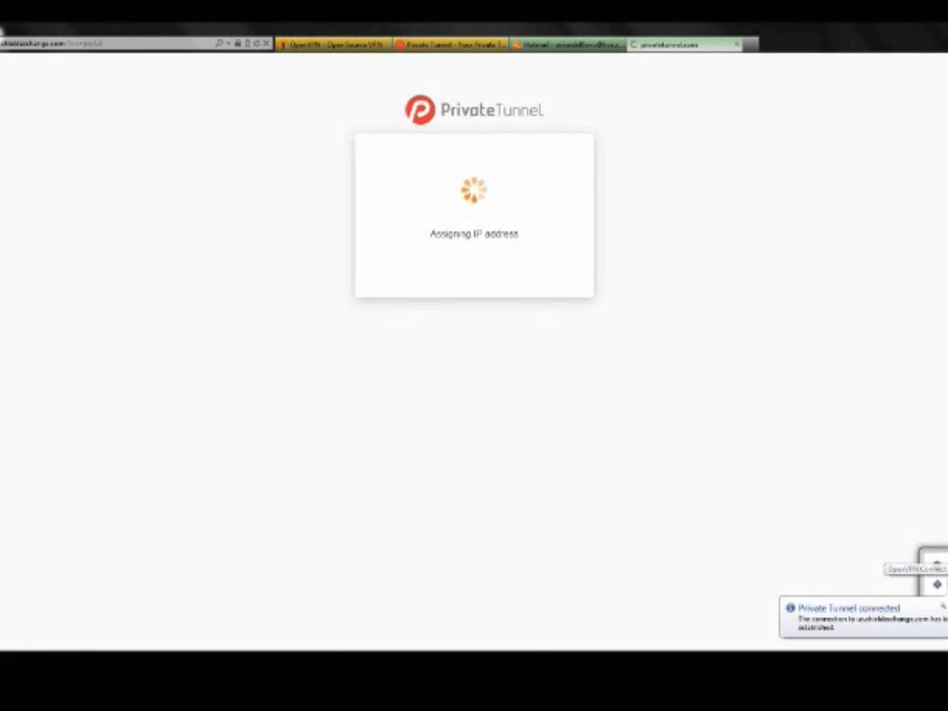
Check OpenVPN Connect's available options and connection status from the system tray
{"action": "right_click", "coordinate": [938, 585]}
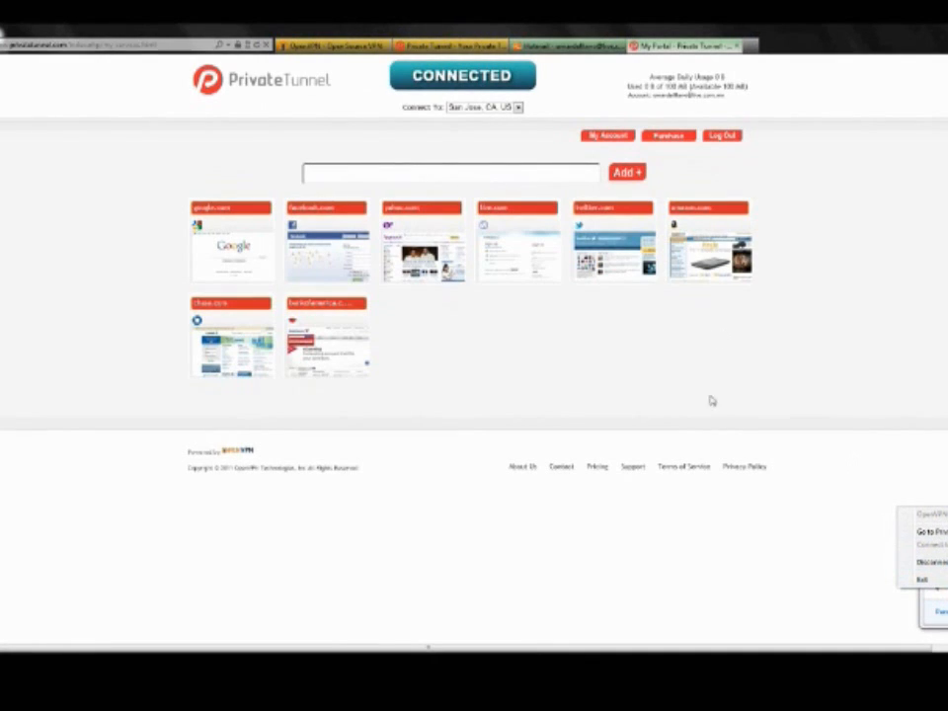
{"action": "left_click", "coordinate": [712, 398]}
{"action": "left_click", "coordinate": [943, 655]}
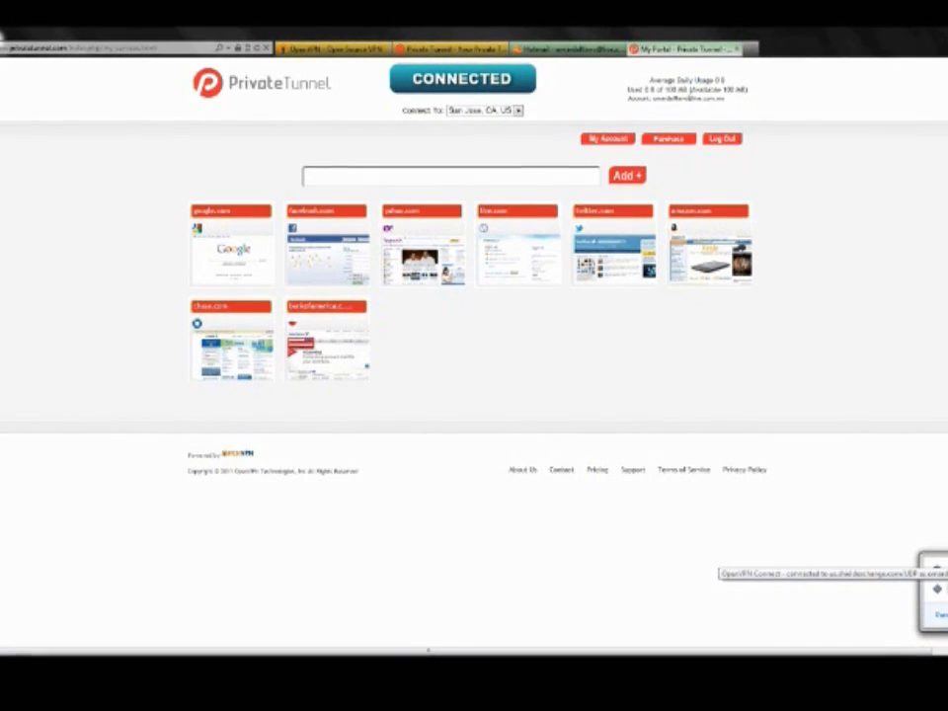
Check the portal's google.com shortcut, close the Google page, and highlight the account's average daily usage and data allowance figures
{"action": "left_click", "coordinate": [253, 252]}
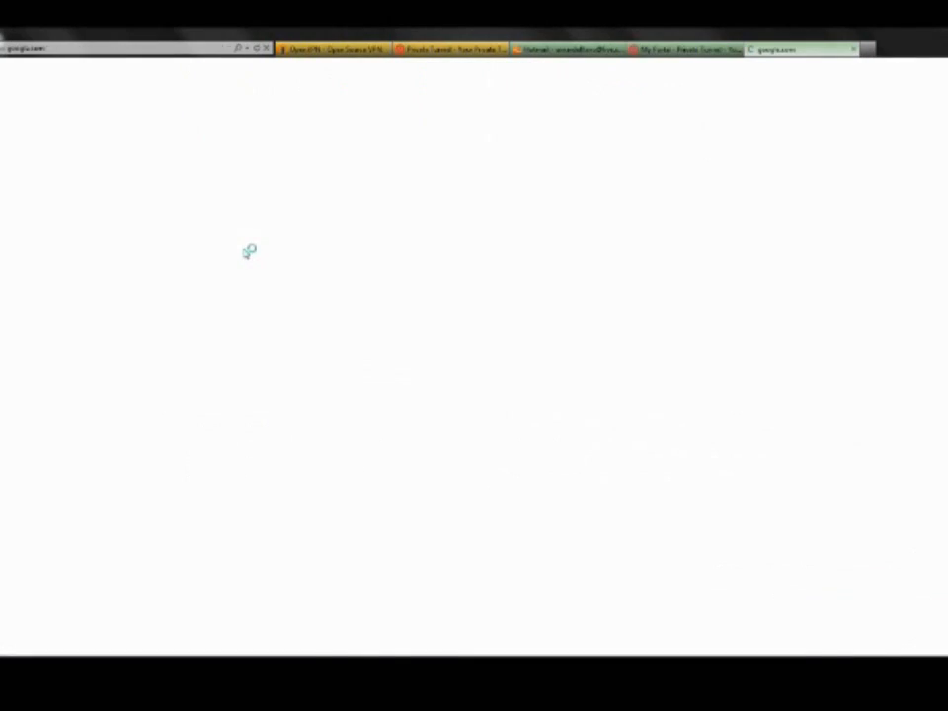
{"action": "left_click", "coordinate": [855, 49]}
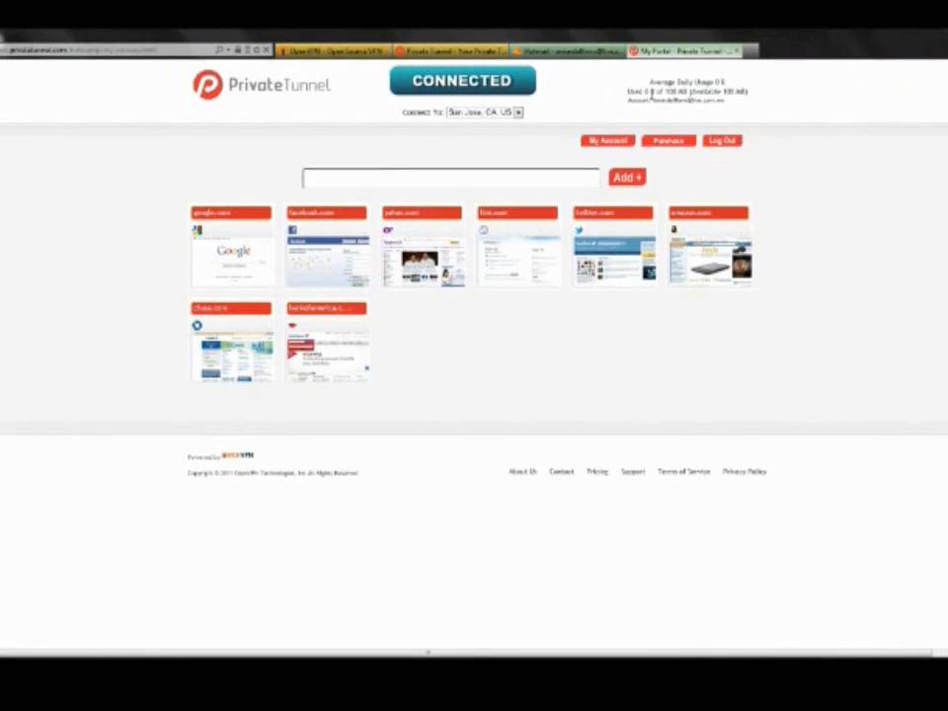
{"action": "left_click_drag", "start_coordinate": [628, 91], "coordinate": [746, 91]}
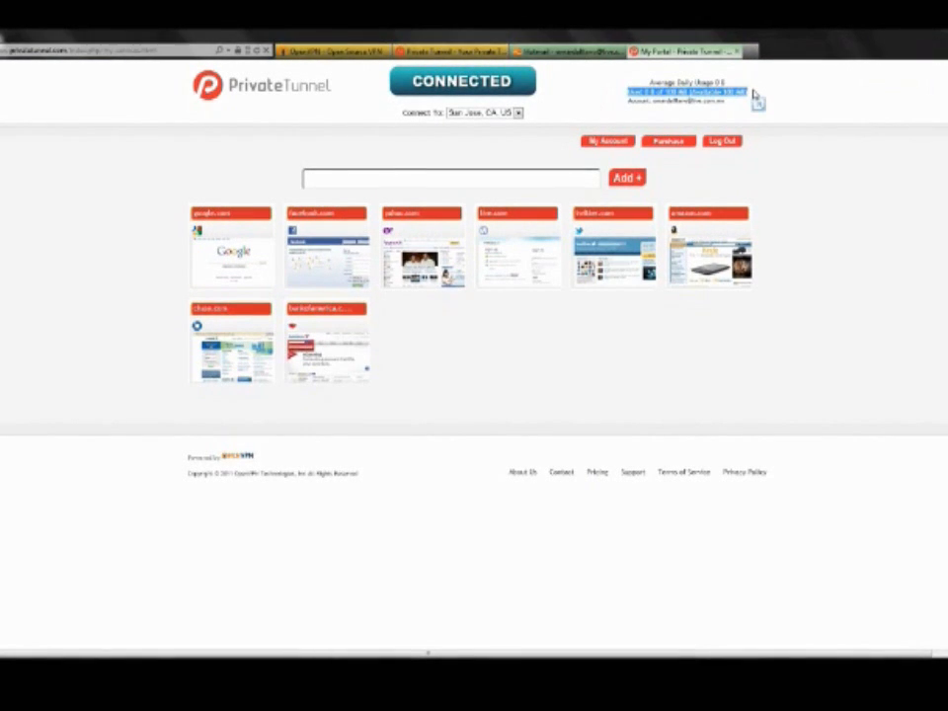
{"action": "left_click_drag", "start_coordinate": [739, 93], "coordinate": [644, 90]}
{"action": "left_click", "coordinate": [651, 85]}
{"action": "left_click", "coordinate": [751, 94]}
{"action": "left_click", "coordinate": [648, 86]}
{"action": "left_click", "coordinate": [756, 94]}
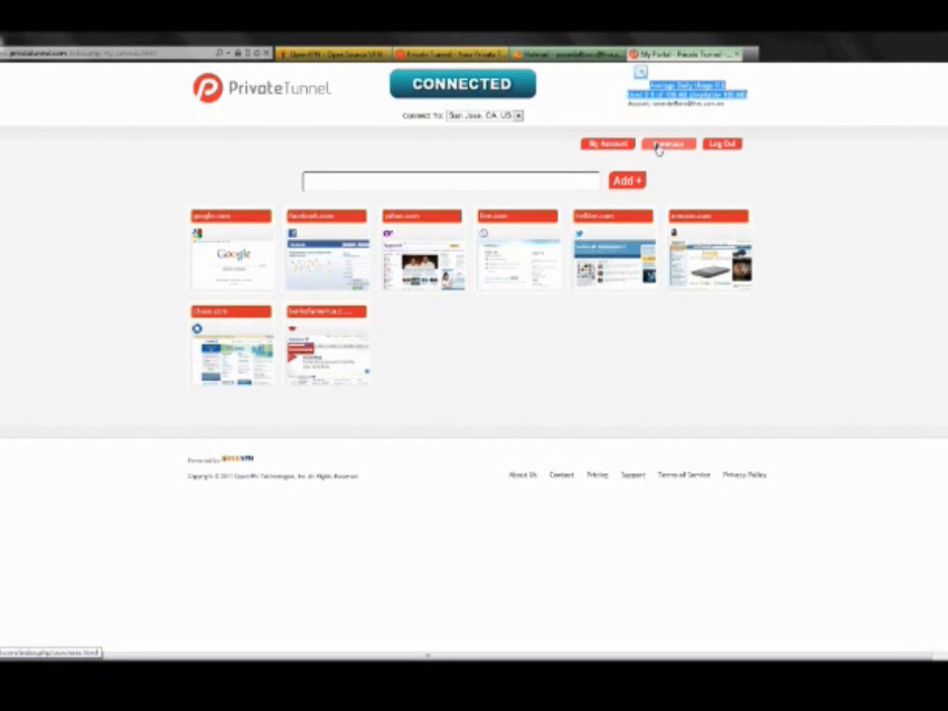
{"action": "left_click", "coordinate": [687, 90]}
{"action": "left_click_drag", "start_coordinate": [649, 89], "coordinate": [628, 87]}
{"action": "left_click", "coordinate": [639, 94]}
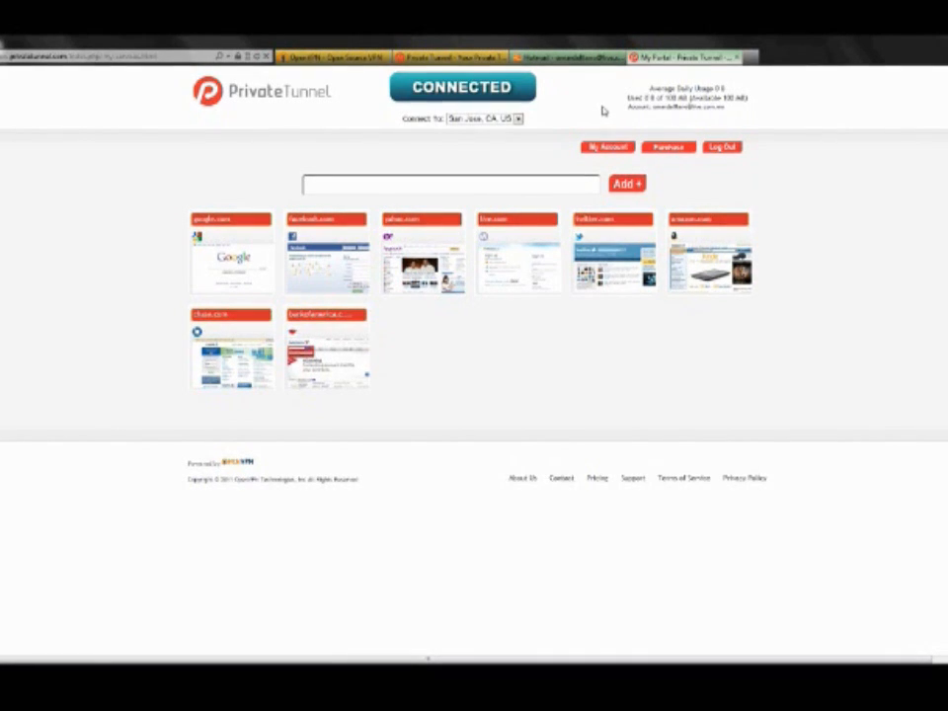
On the OpenVPN website, open the VPN Solution software packages and choose the Access Server package for Ubuntu
{"action": "left_click", "coordinate": [324, 58]}
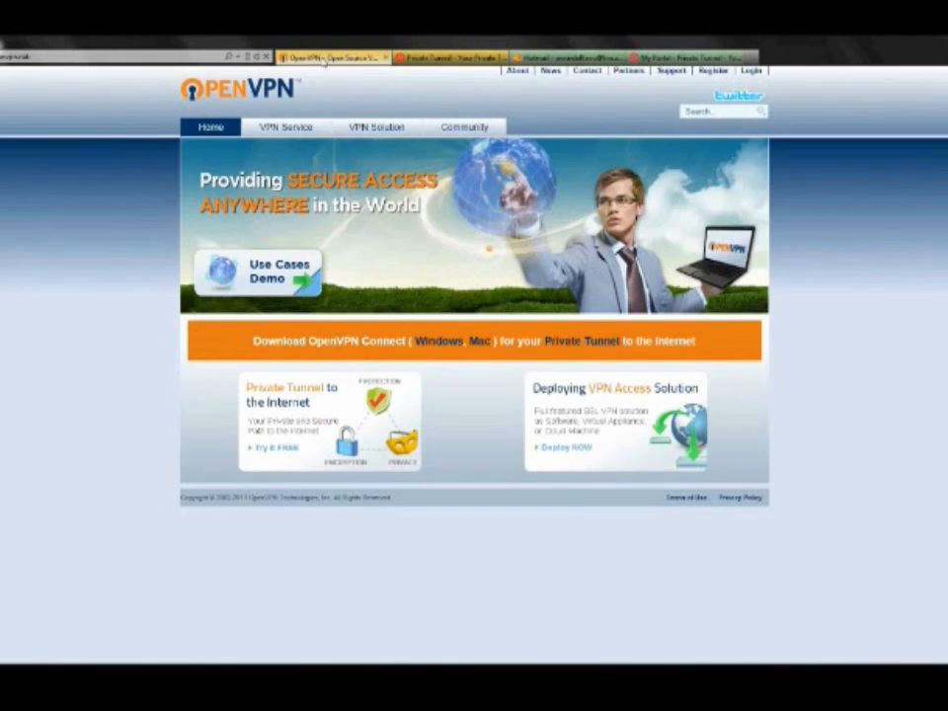
{"action": "mouse_move", "coordinate": [385, 127]}
{"action": "left_click", "coordinate": [377, 160]}
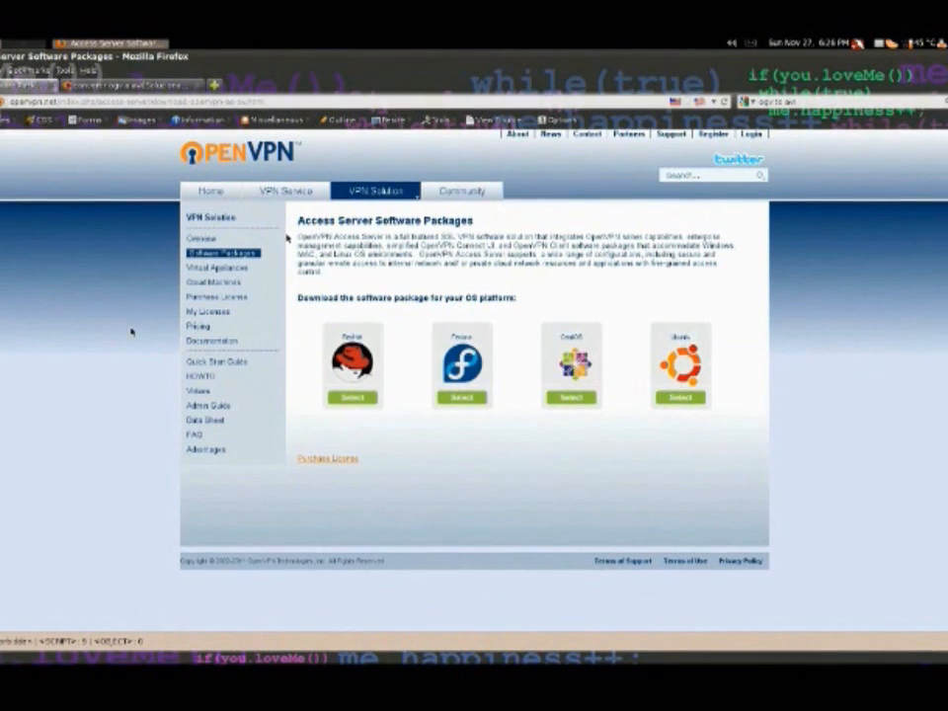
{"action": "mouse_move", "coordinate": [380, 193]}
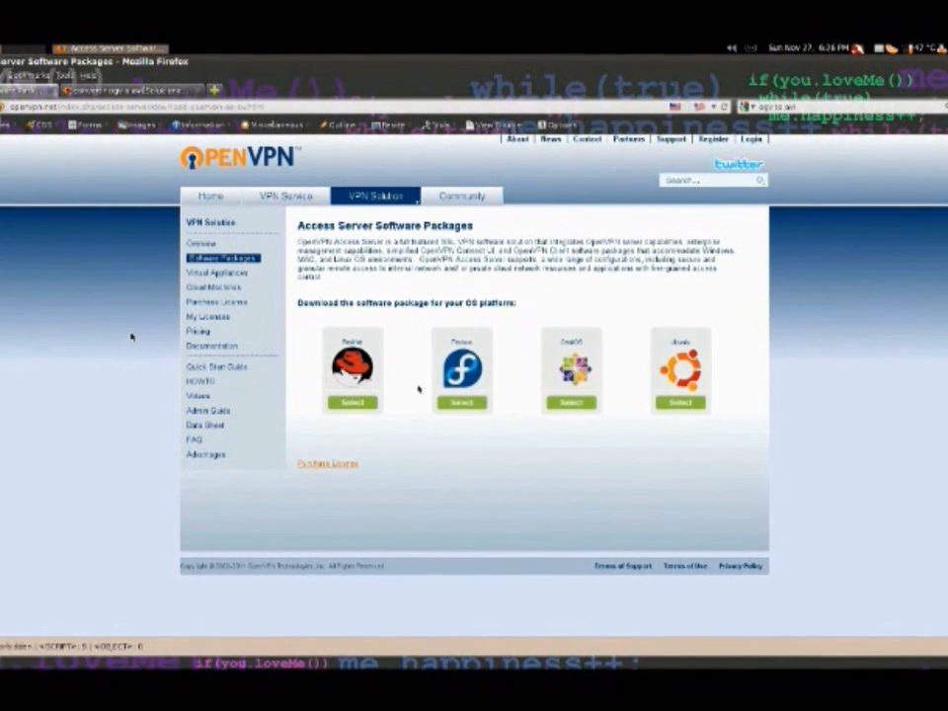
{"action": "left_click", "coordinate": [679, 378]}
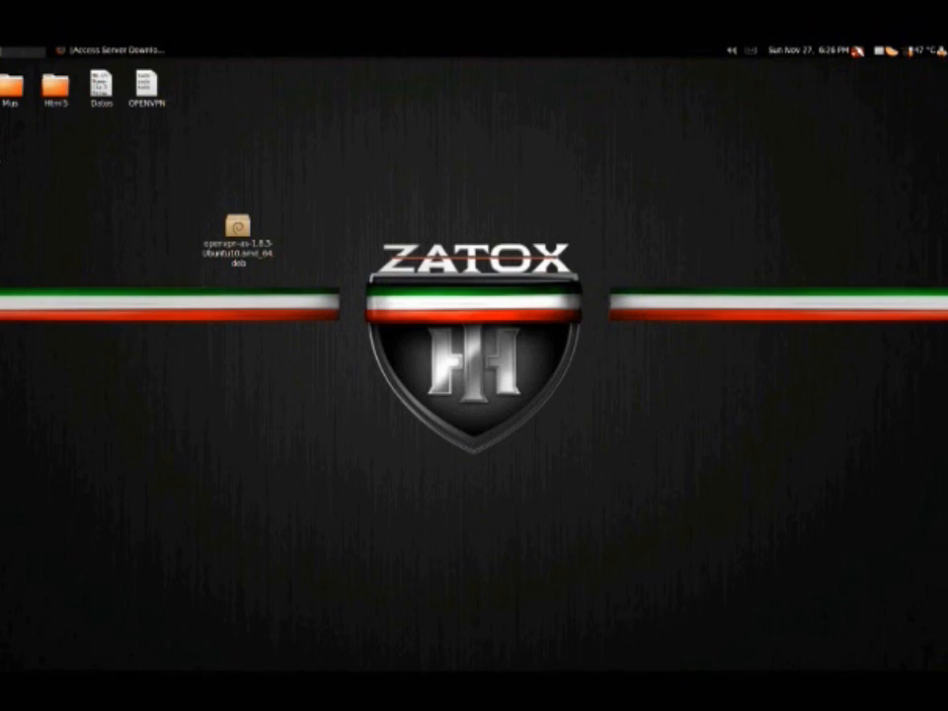
Install the openvpn-as-1.8.3-Ubuntu10.amd_64.deb package from the desktop using the Package Installer
{"action": "left_click_drag", "start_coordinate": [237, 225], "coordinate": [192, 213]}
{"action": "right_click", "coordinate": [192, 216]}
{"action": "left_click", "coordinate": [225, 221]}
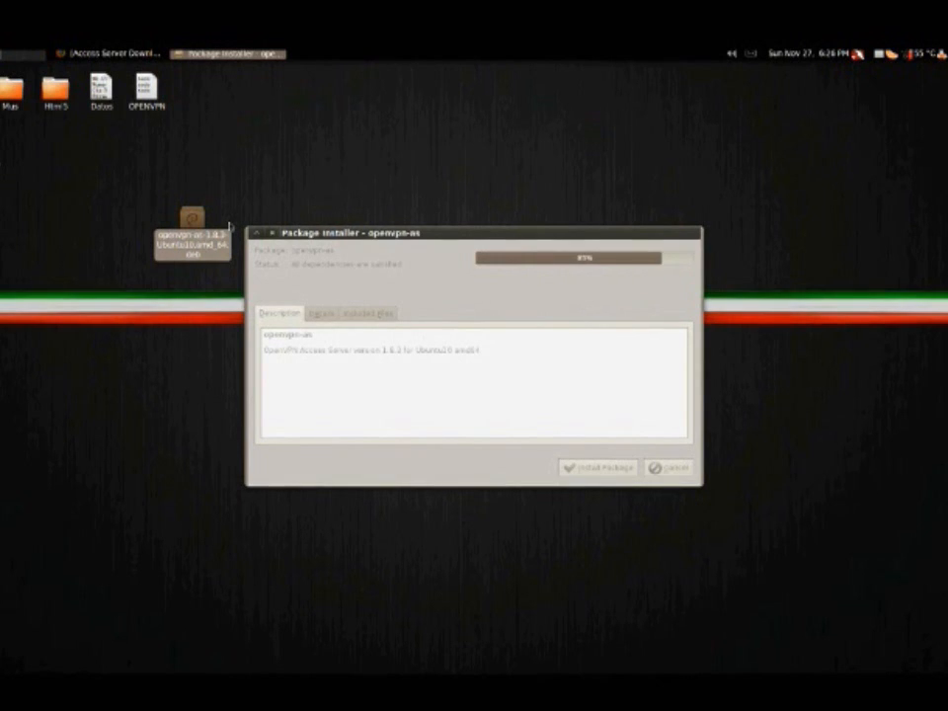
{"action": "left_click", "coordinate": [322, 314]}
{"action": "left_click", "coordinate": [279, 313]}
{"action": "left_click", "coordinate": [621, 470]}
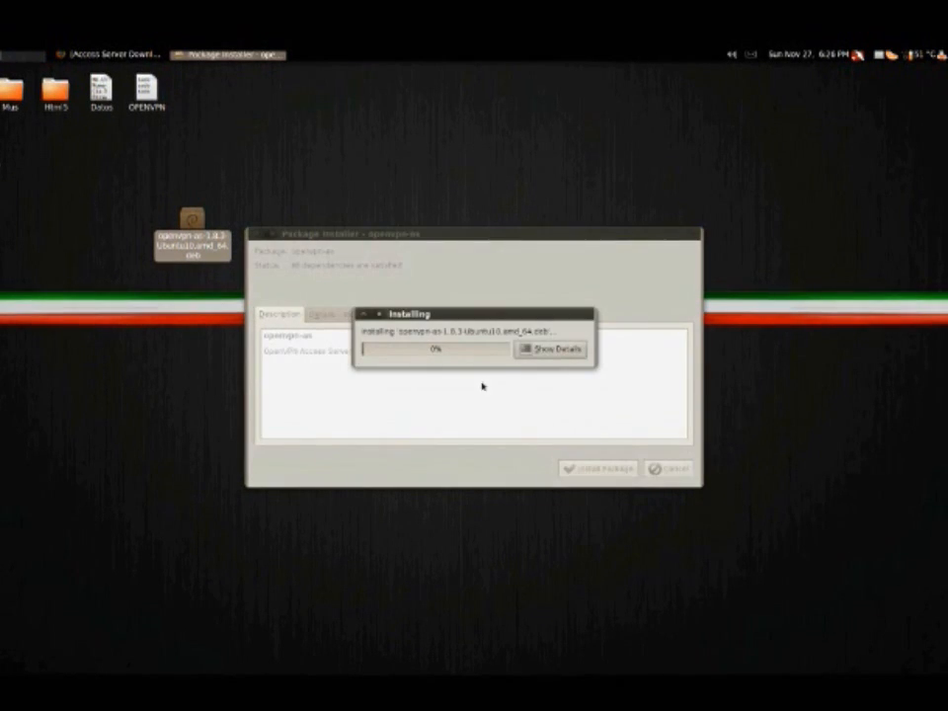
Show the installation details, enlarge the window to read the full log, and close the installer
{"action": "left_click", "coordinate": [528, 350]}
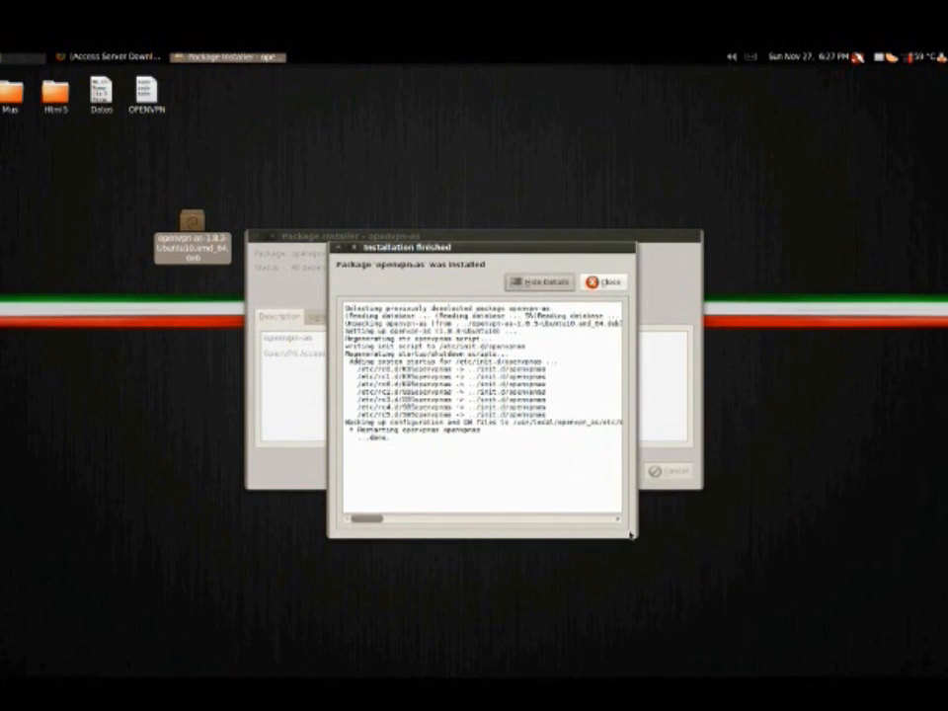
{"action": "left_click_drag", "start_coordinate": [632, 536], "coordinate": [764, 555]}
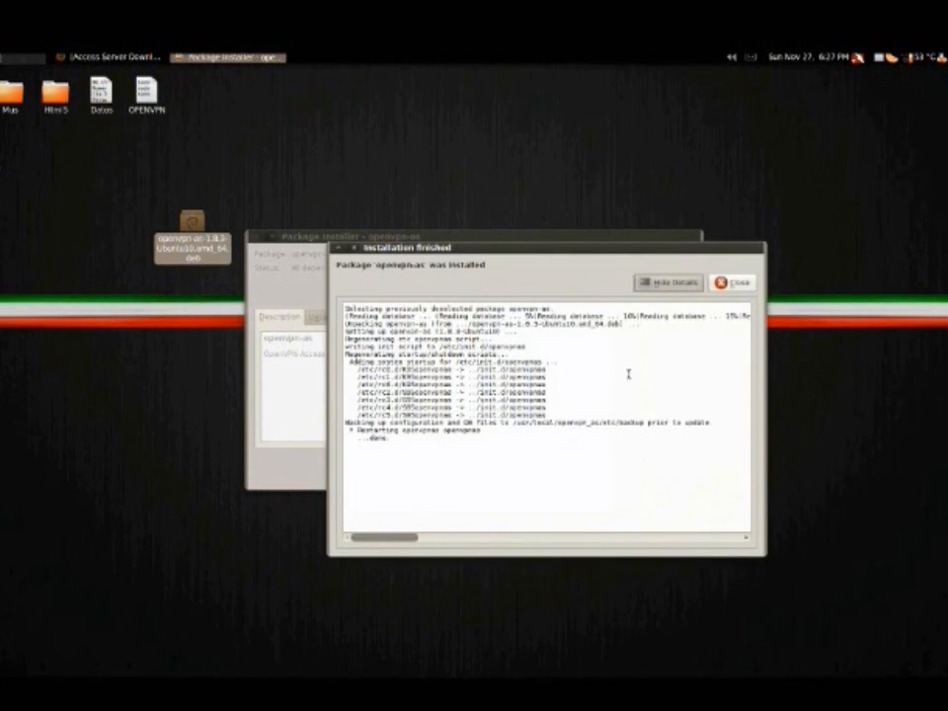
{"action": "left_click", "coordinate": [730, 283]}
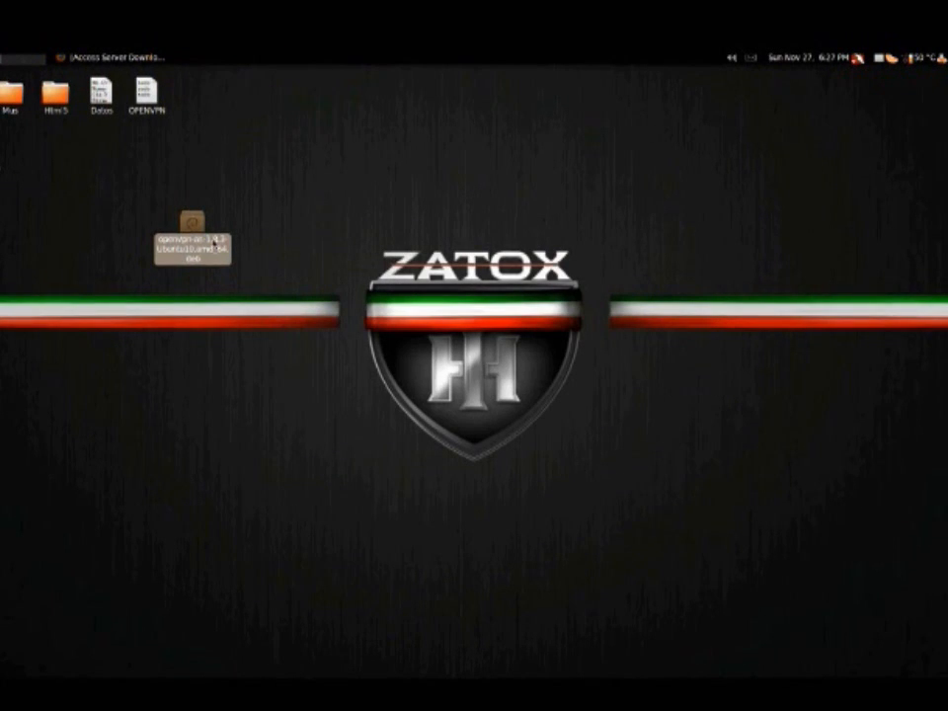
Run the OpenVPN Access Server setup script /usr/local/openvpn_as/bin/ovpn-init in a terminal
{"action": "left_click_drag", "start_coordinate": [139, 77], "coordinate": [592, 163]}
{"action": "right_click", "coordinate": [475, 206]}
{"action": "left_click", "coordinate": [498, 266]}
{"action": "left_click_drag", "start_coordinate": [501, 155], "coordinate": [415, 127]}
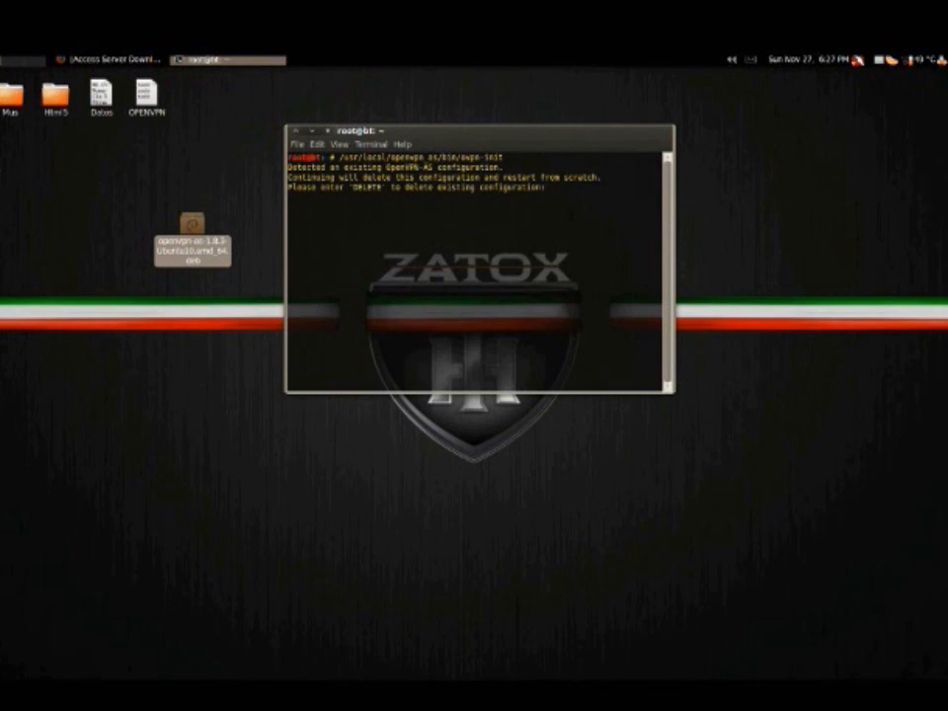
Reposition the terminal, highlight the deletion prompt, and enter DELETE to remove the existing OpenVPN-AS configuration
{"action": "left_click_drag", "start_coordinate": [346, 130], "coordinate": [285, 108]}
{"action": "left_click_drag", "start_coordinate": [229, 168], "coordinate": [318, 173]}
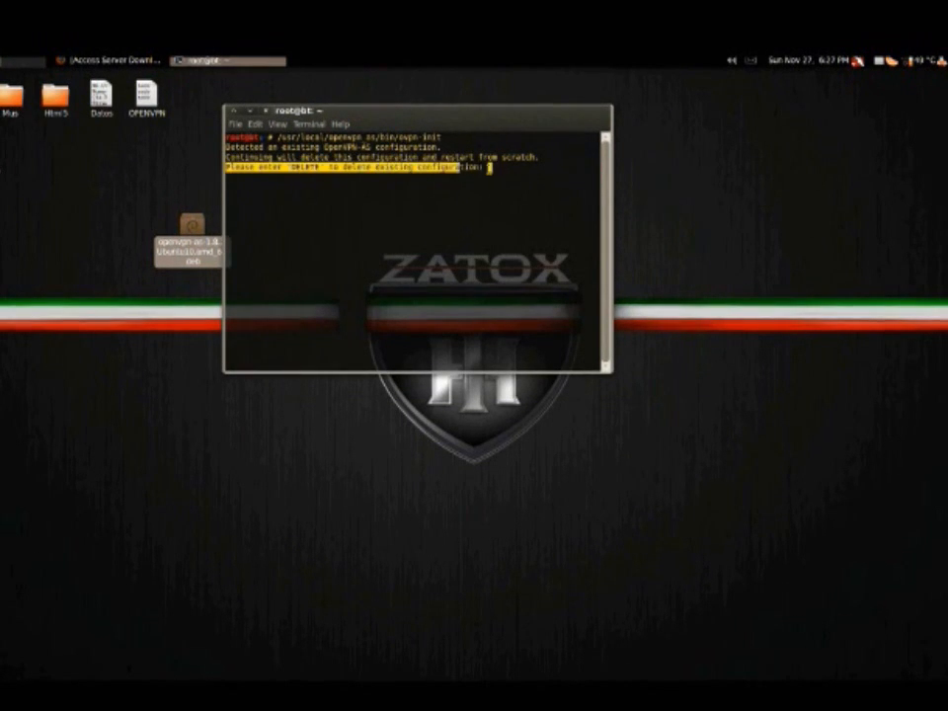
{"action": "left_click", "coordinate": [318, 173]}
{"action": "type", "text": "DELETE"}
{"action": "key", "text": "Return"}
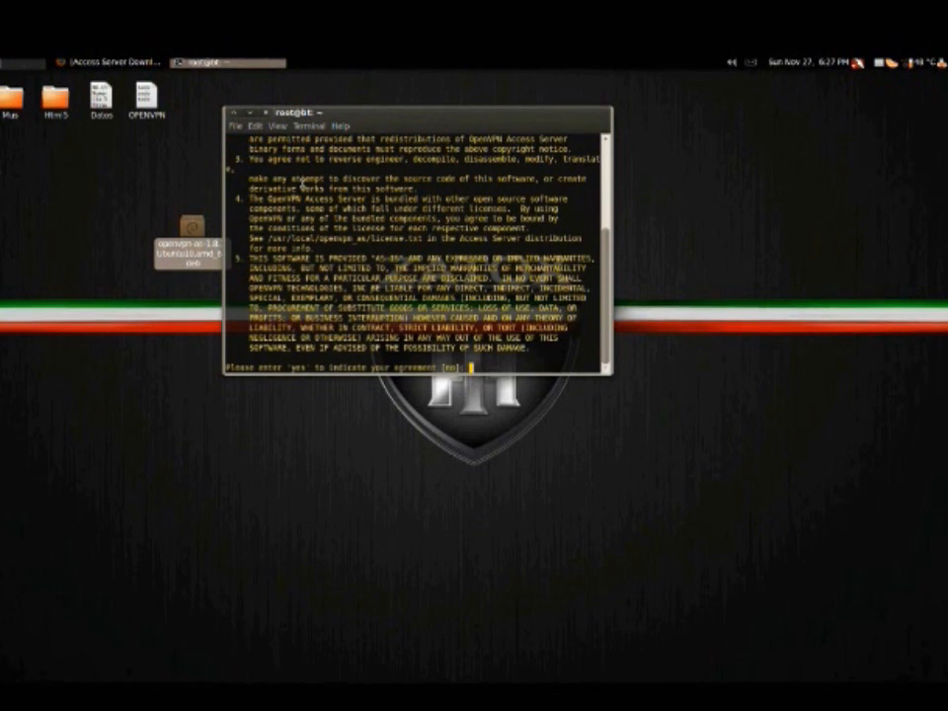
Review the OpenVPN Access Server license agreement and accept it with yes
{"action": "scroll", "coordinate": [309, 188], "scroll_direction": "up", "scroll_amount": 4}
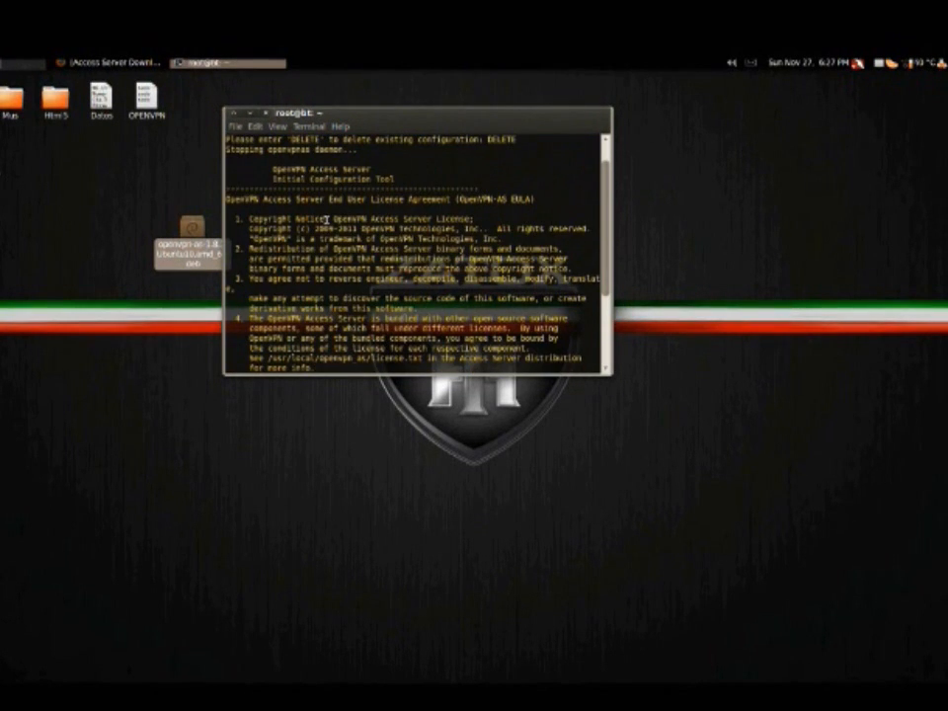
{"action": "scroll", "coordinate": [326, 219], "scroll_direction": "up", "scroll_amount": 2}
{"action": "scroll", "coordinate": [326, 219], "scroll_direction": "down", "scroll_amount": 6}
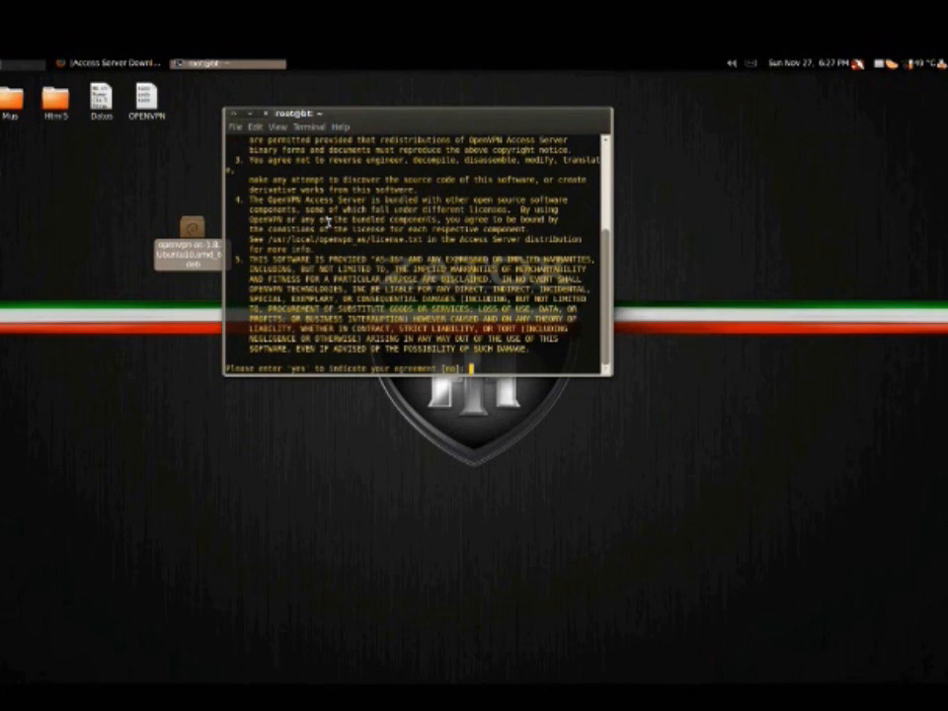
{"action": "type", "text": "yes"}
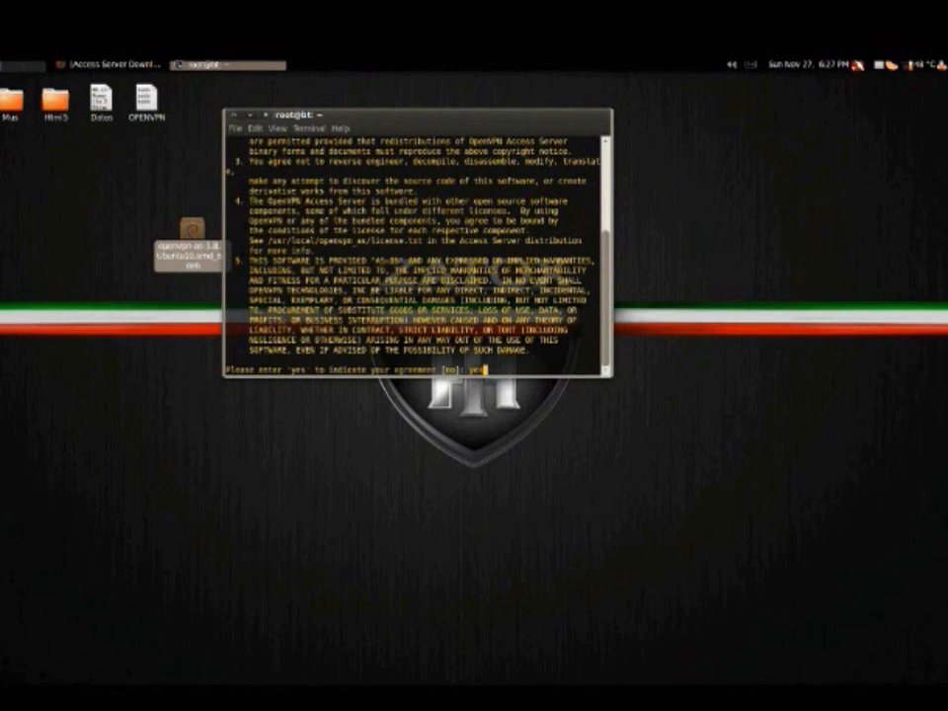
{"action": "key", "text": "Return"}
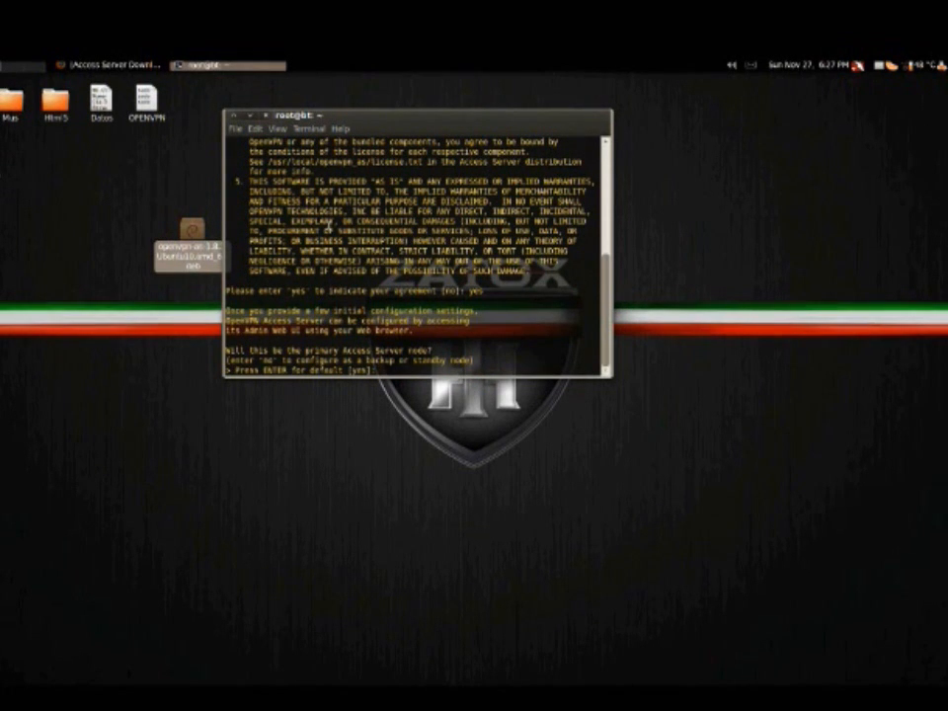
Configure this machine as the primary Access Server node and choose option 2, wlan0, as the Admin Web UI interface
{"action": "left_click_drag", "start_coordinate": [229, 347], "coordinate": [361, 361]}
{"action": "left_click", "coordinate": [386, 369]}
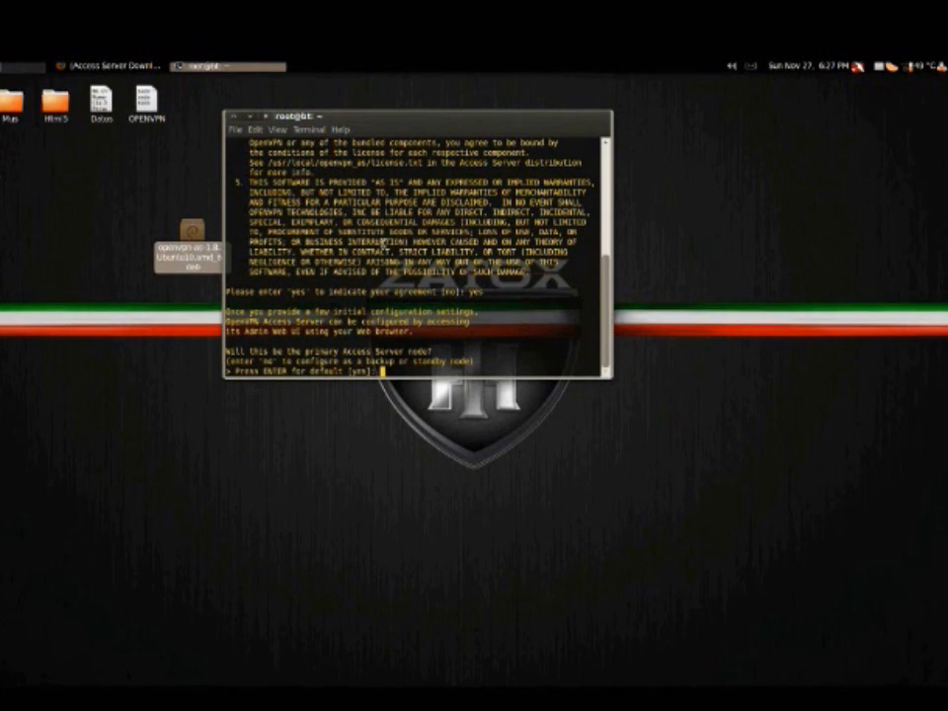
{"action": "left_click_drag", "start_coordinate": [288, 117], "coordinate": [175, 169]}
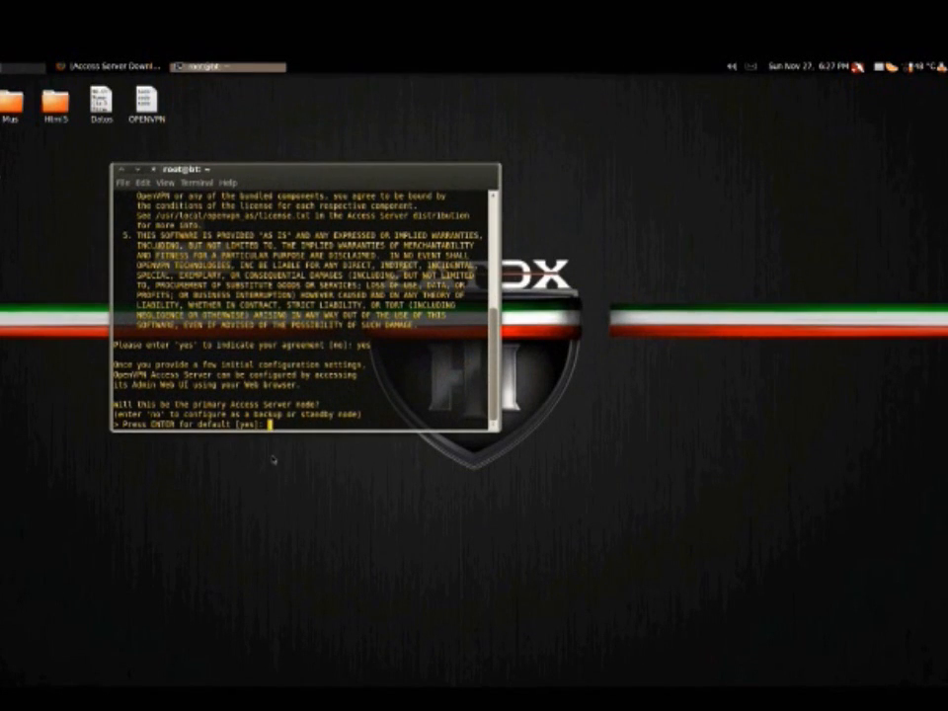
{"action": "key", "text": "Return"}
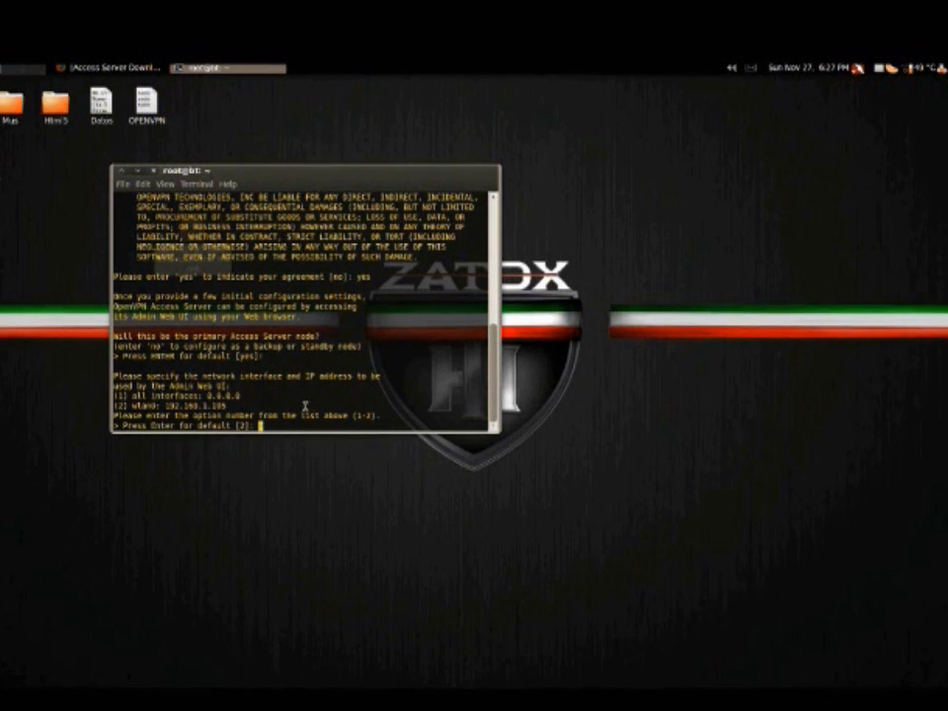
{"action": "type", "text": "2"}
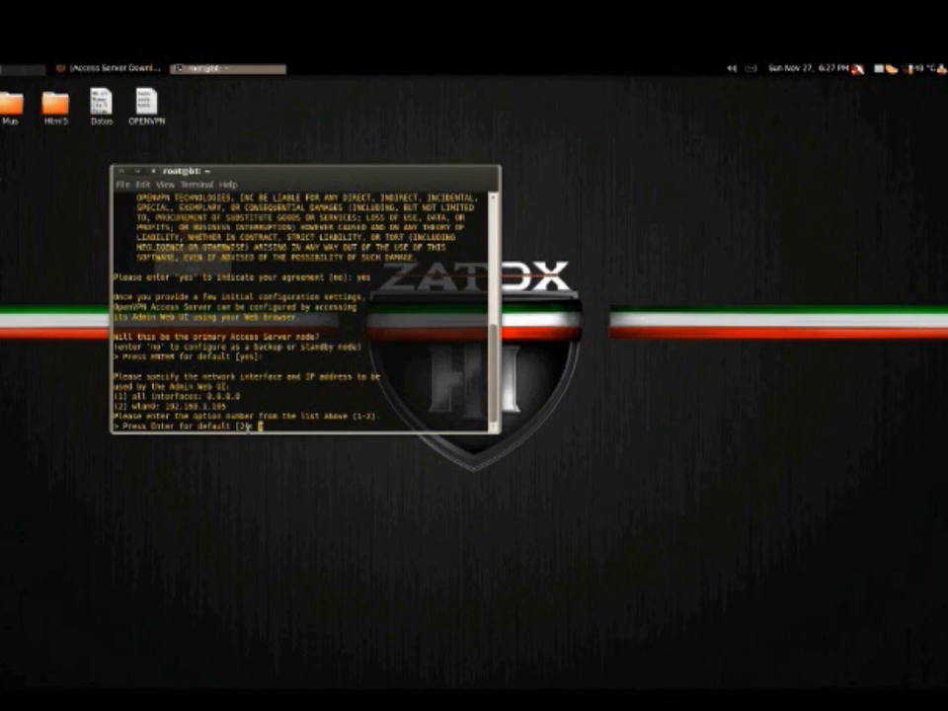
{"action": "key", "text": "Return"}
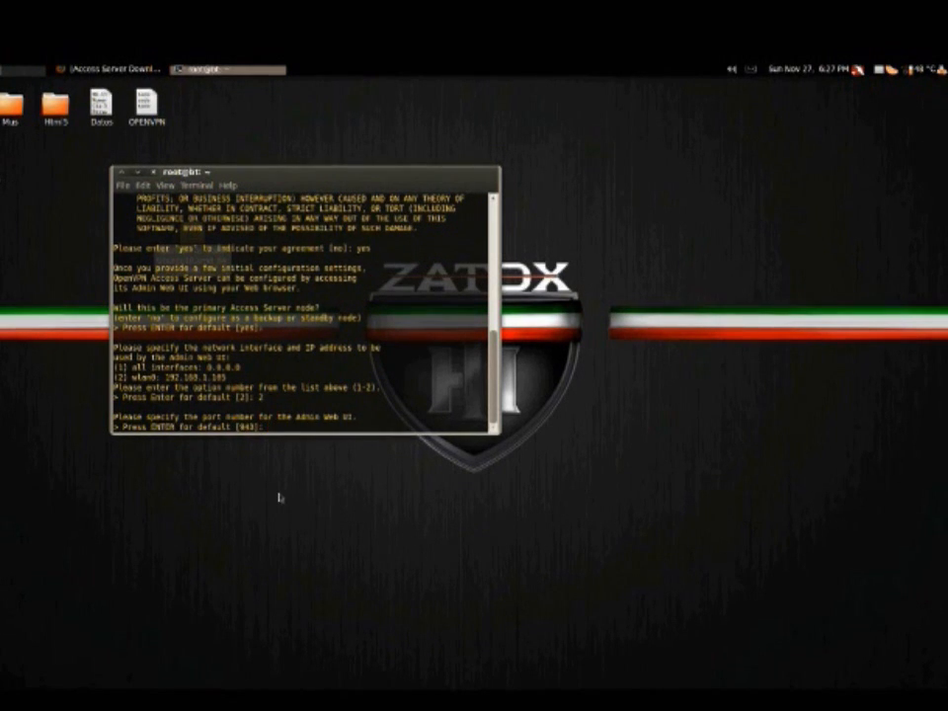
Accept the default ports: 943 for the Admin Web UI and TCP 443 for the OpenVPN daemon
{"action": "left_click_drag", "start_coordinate": [125, 418], "coordinate": [359, 416]}
{"action": "left_click", "coordinate": [270, 426]}
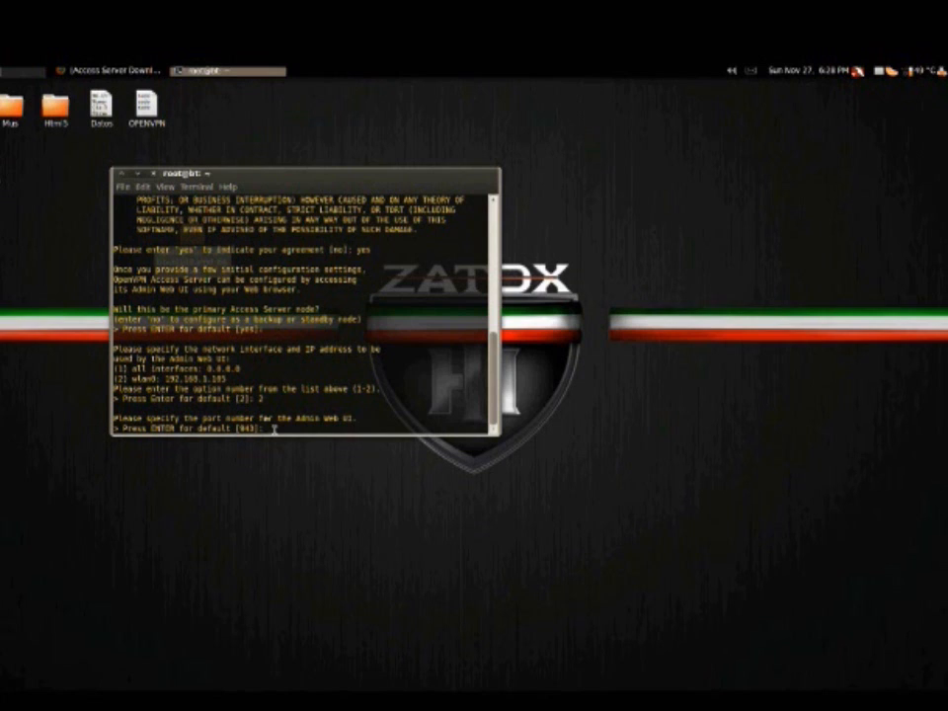
{"action": "key", "text": "Return"}
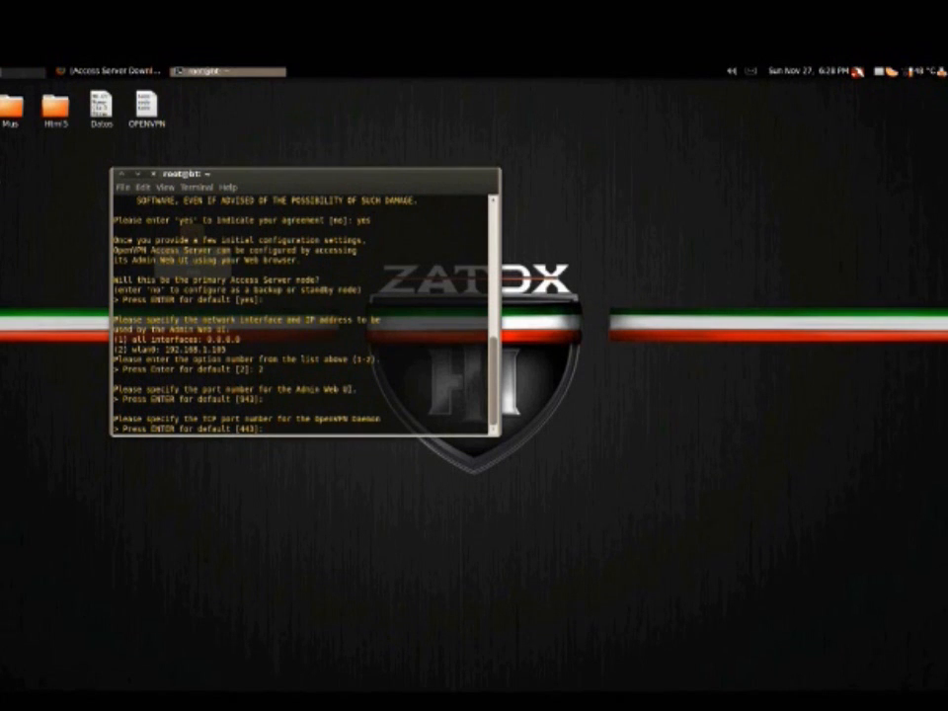
{"action": "left_click_drag", "start_coordinate": [119, 419], "coordinate": [388, 426]}
{"action": "left_click", "coordinate": [331, 430]}
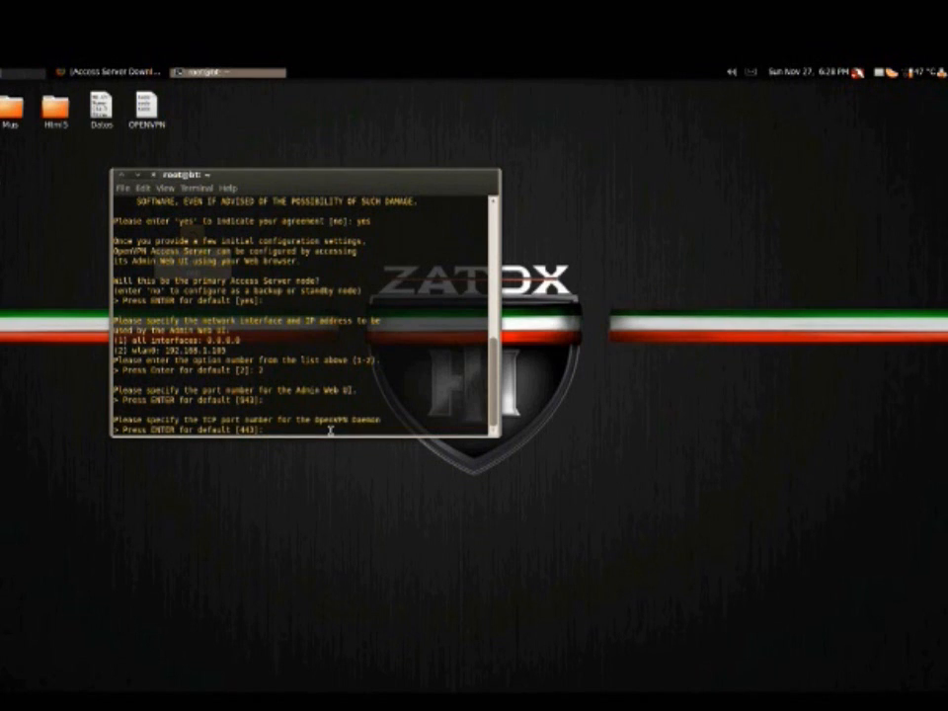
{"action": "key", "text": "Return"}
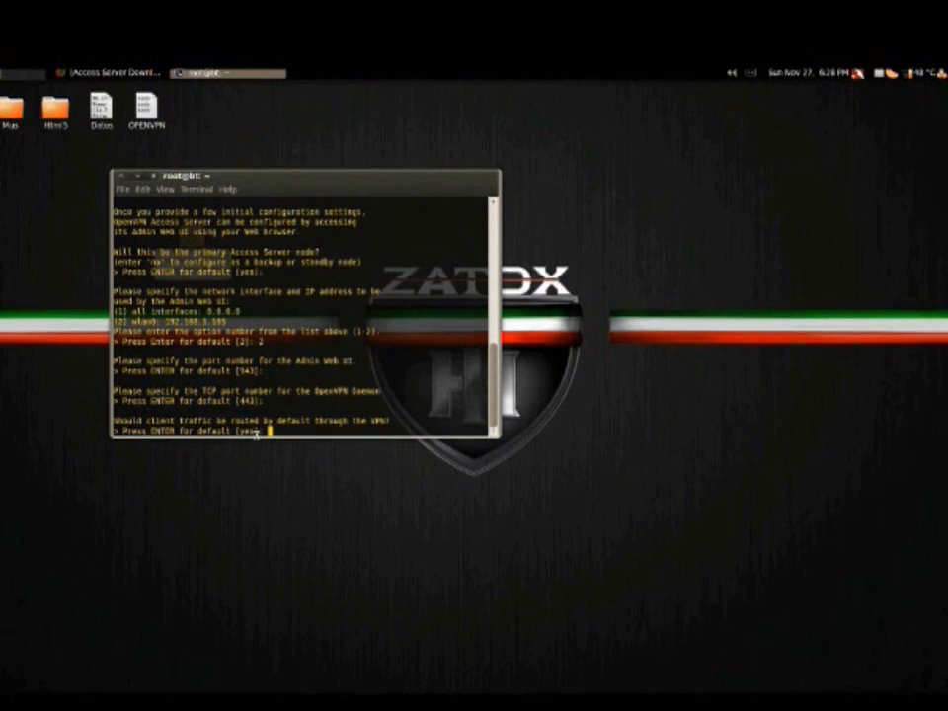
Route client traffic and client DNS traffic through the VPN by default, and answer no to local authentication via the internal DB
{"action": "left_click_drag", "start_coordinate": [122, 420], "coordinate": [404, 425]}
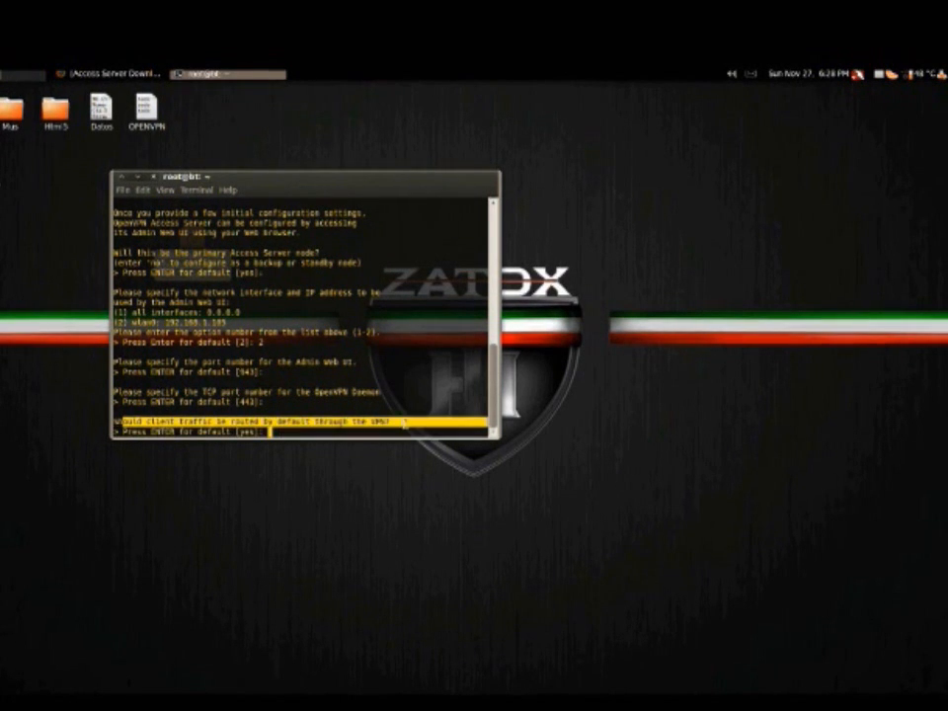
{"action": "left_click", "coordinate": [405, 425]}
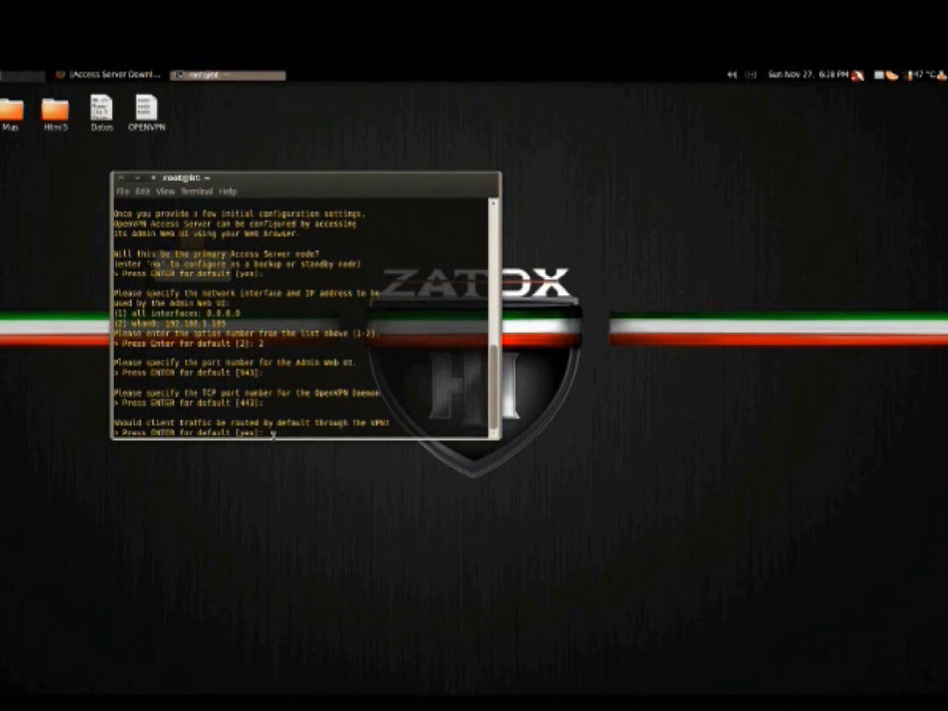
{"action": "key", "text": "Return"}
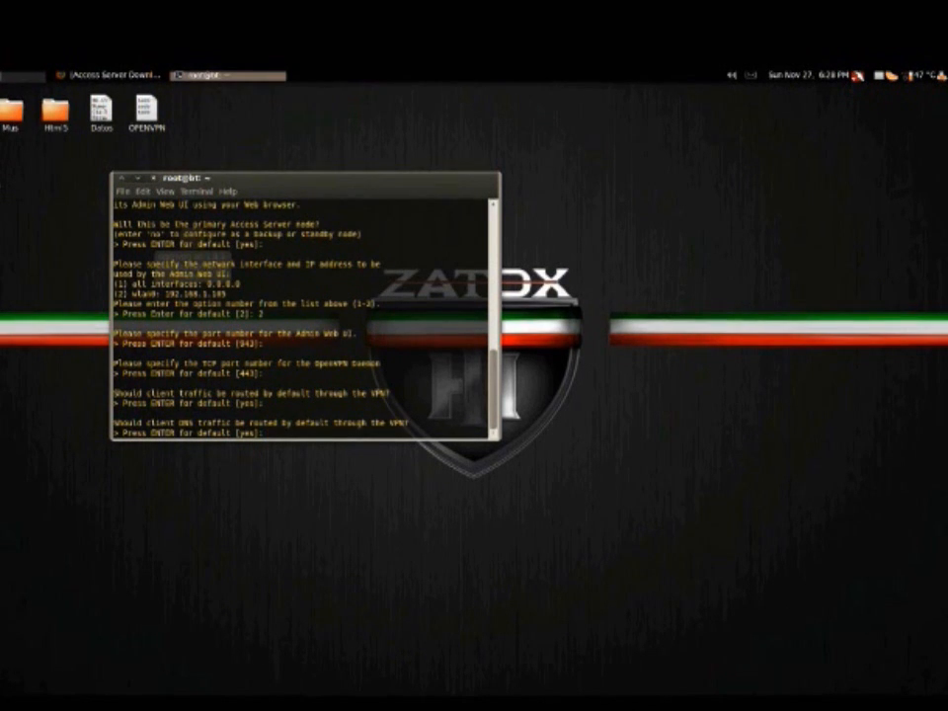
{"action": "key", "text": "Return"}
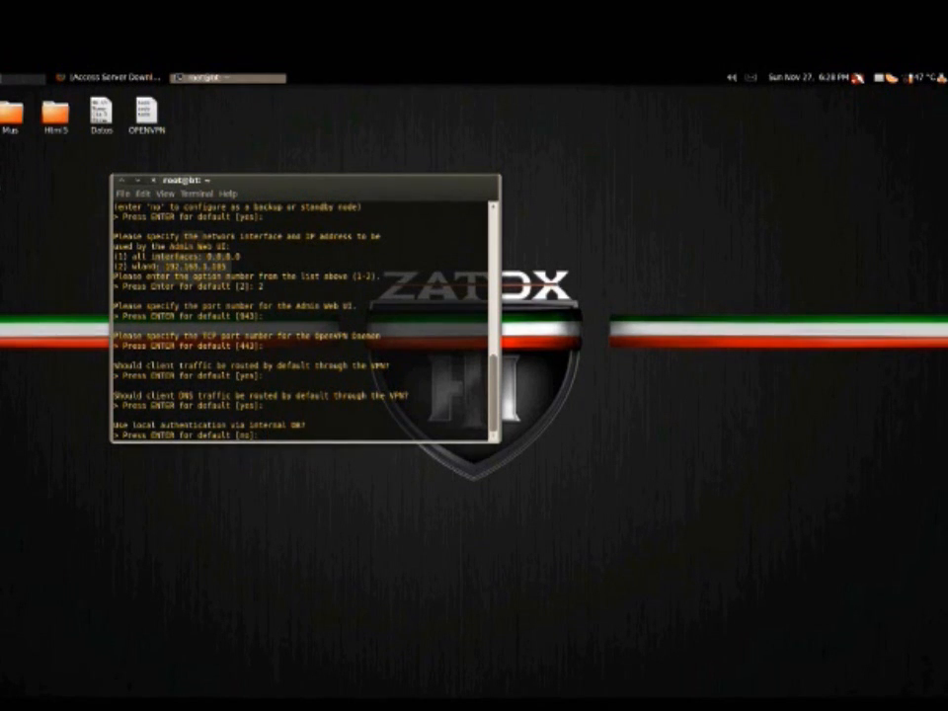
{"action": "key", "text": "Return"}
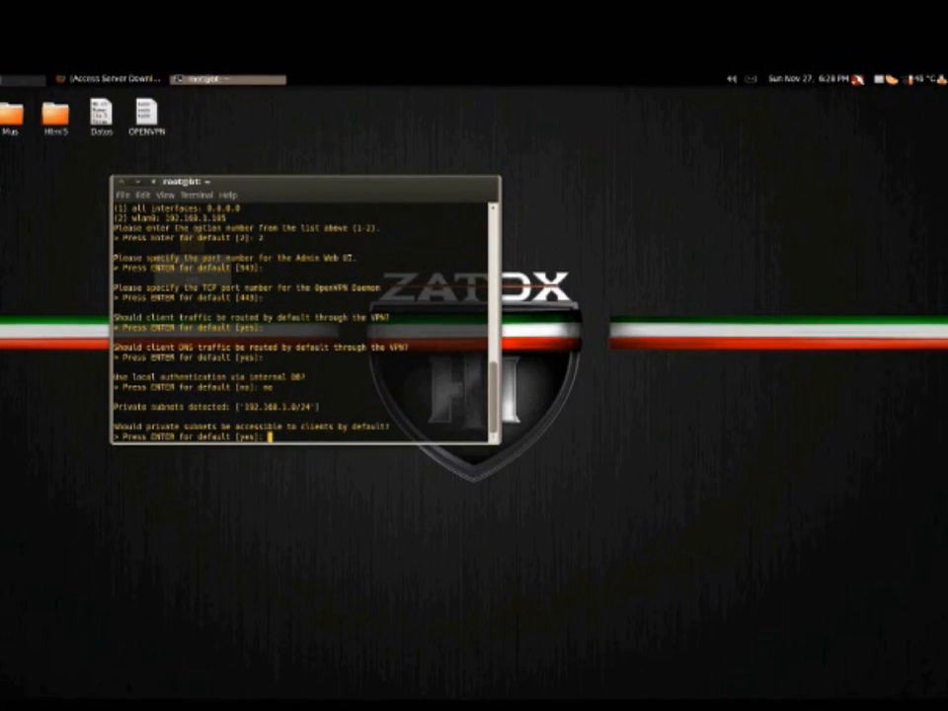
Finish the initial configuration with private subnets accessible to clients, "openvpn" as the Admin UI login, and the license key left blank
{"action": "key", "text": "Return"}
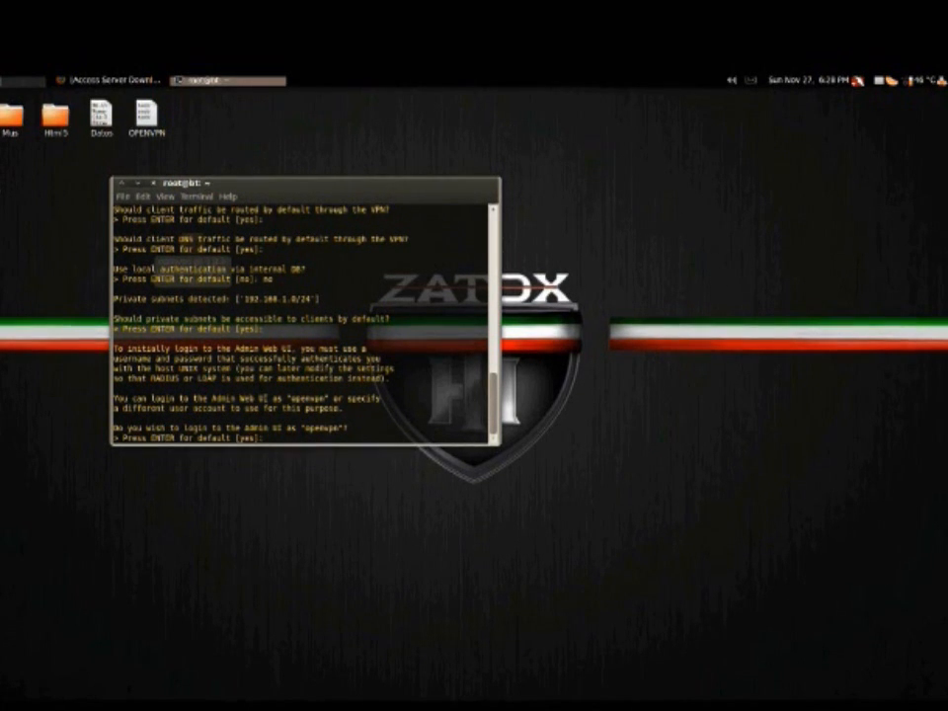
{"action": "key", "text": "Return"}
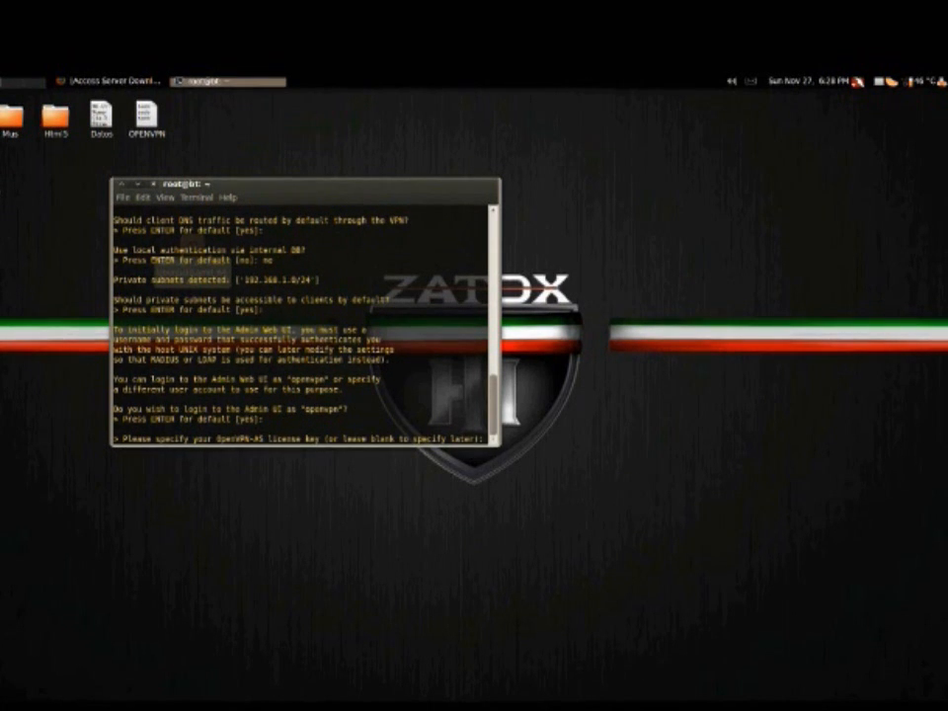
{"action": "key", "text": "Return"}
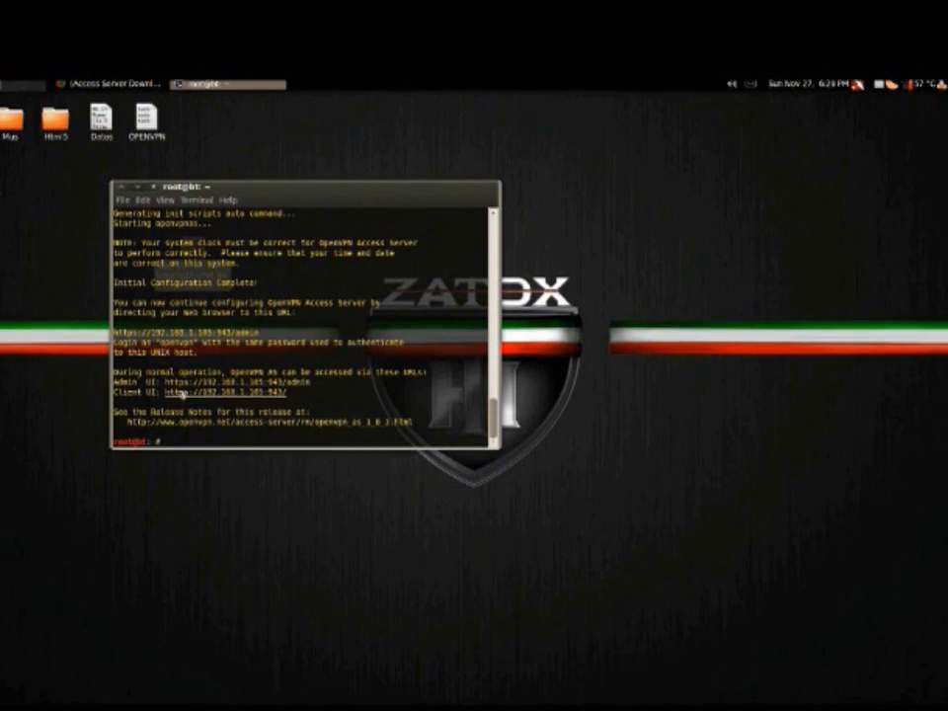
{"action": "left_click_drag", "start_coordinate": [165, 382], "coordinate": [312, 382]}
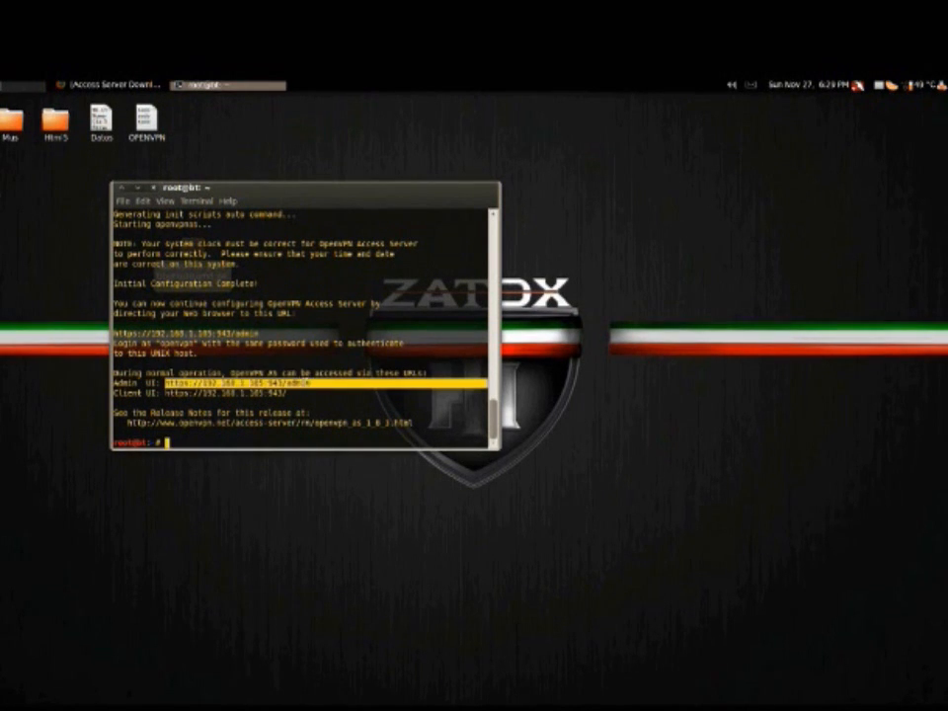
{"action": "right_click", "coordinate": [233, 380]}
{"action": "left_click", "coordinate": [263, 405]}
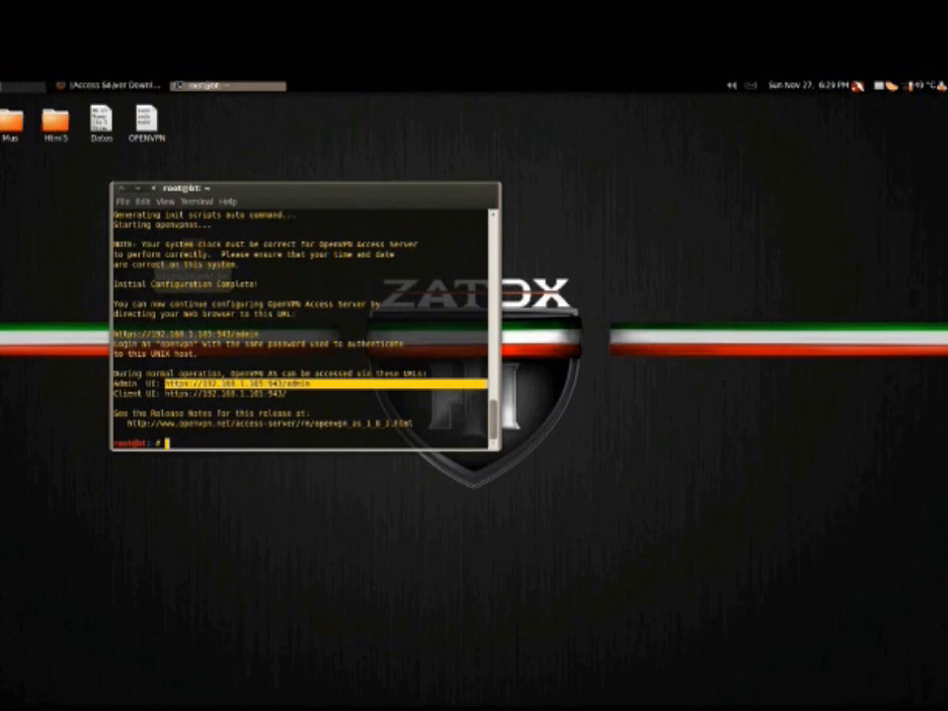
{"action": "left_click", "coordinate": [111, 86]}
{"action": "left_click", "coordinate": [215, 129]}
{"action": "type", "text": "https://192.168.1.105:943/admin"}
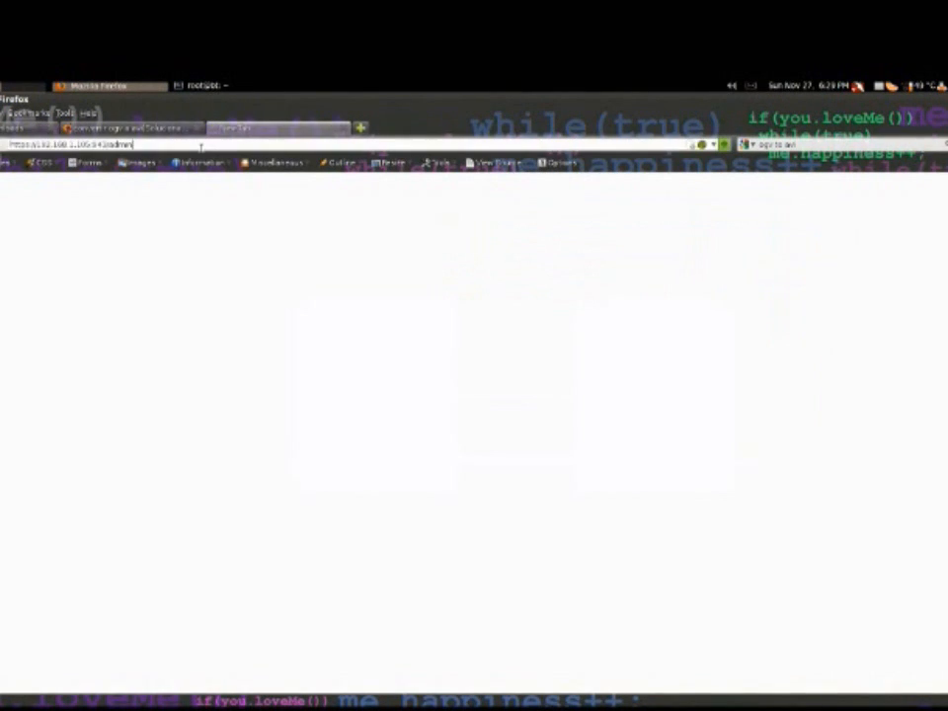
{"action": "key", "text": "Return"}
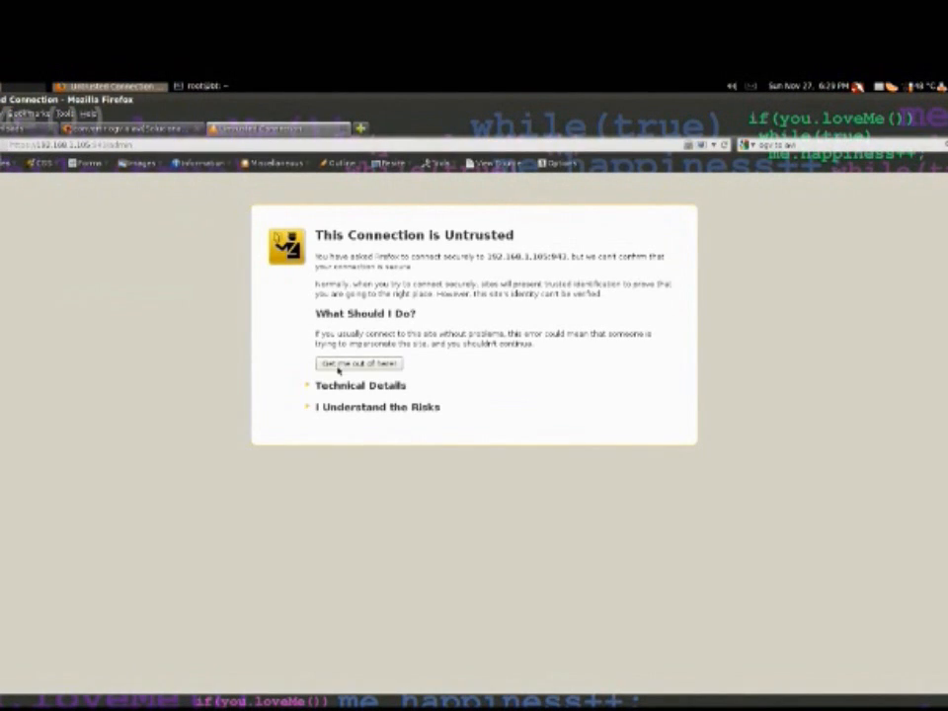
Accept the untrusted connection risk and add a security exception for 192.168.1.105:943 to reach the Admin Login page
{"action": "left_click", "coordinate": [381, 407]}
{"action": "left_click", "coordinate": [352, 495]}
{"action": "left_click", "coordinate": [239, 443]}
{"action": "left_click", "coordinate": [464, 278]}
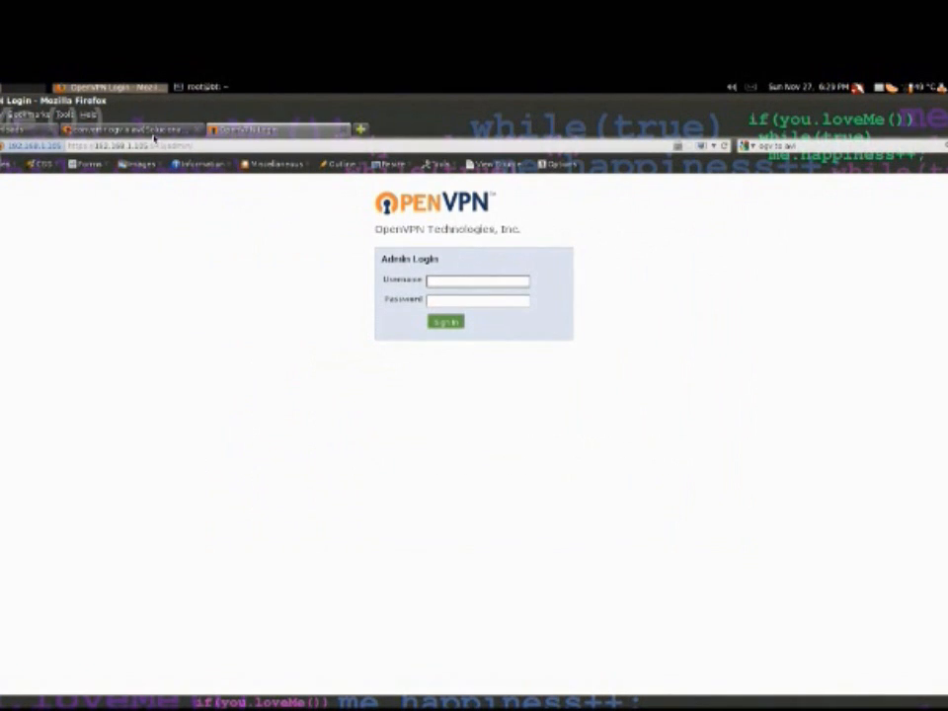
Switch back to the terminal to check the login instructions for the Admin UI
{"action": "left_click", "coordinate": [203, 87]}
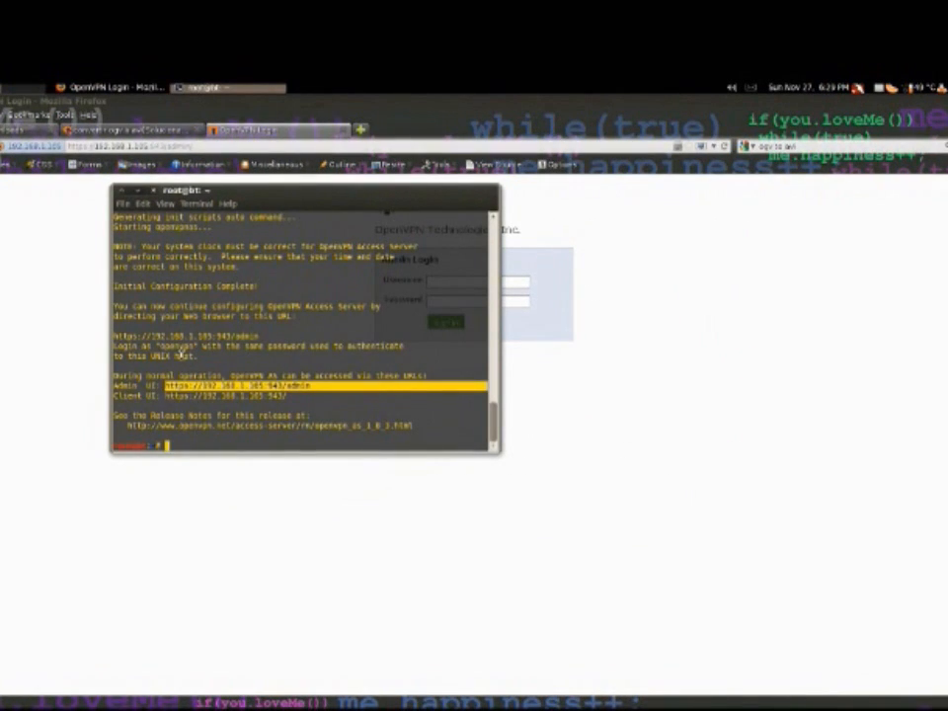
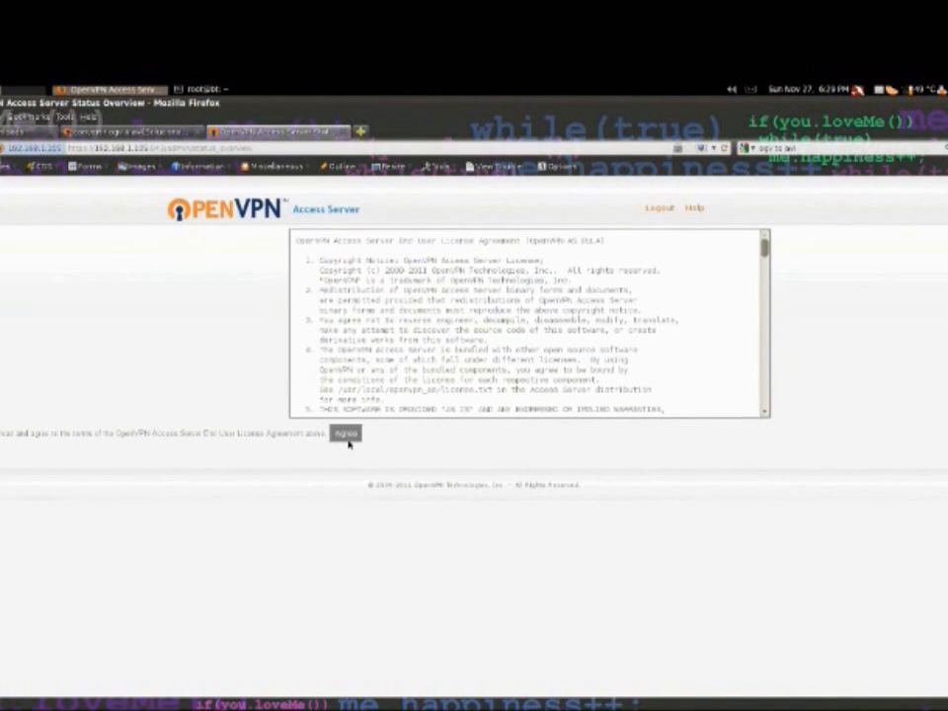
Accept the OpenVPN Access Server End User License Agreement and review the Current Users and Log Reports pages
{"action": "left_click", "coordinate": [346, 440]}
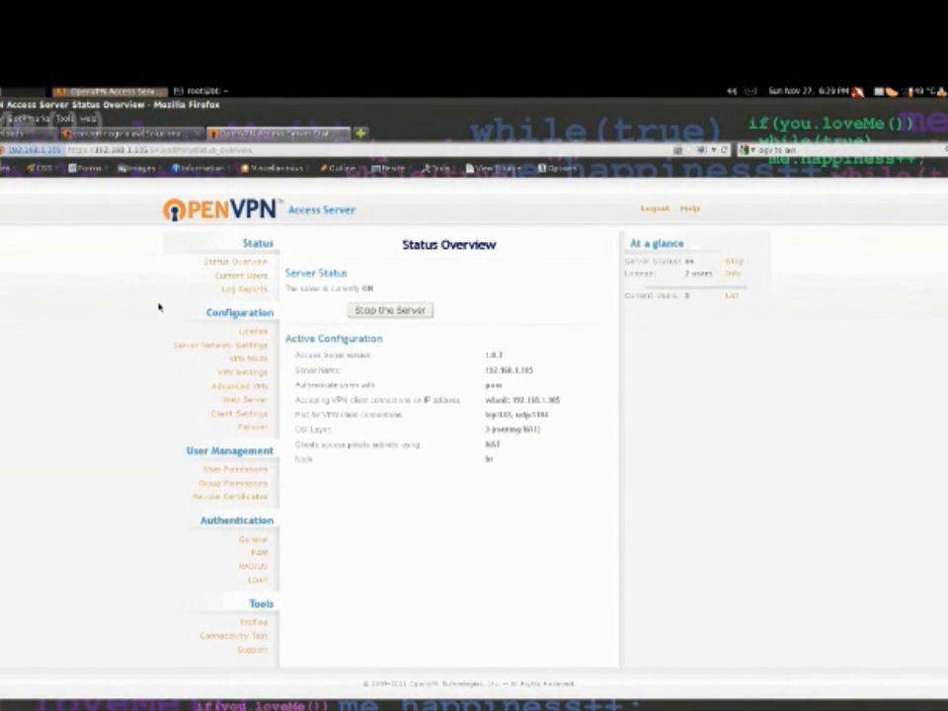
{"action": "left_click", "coordinate": [242, 277]}
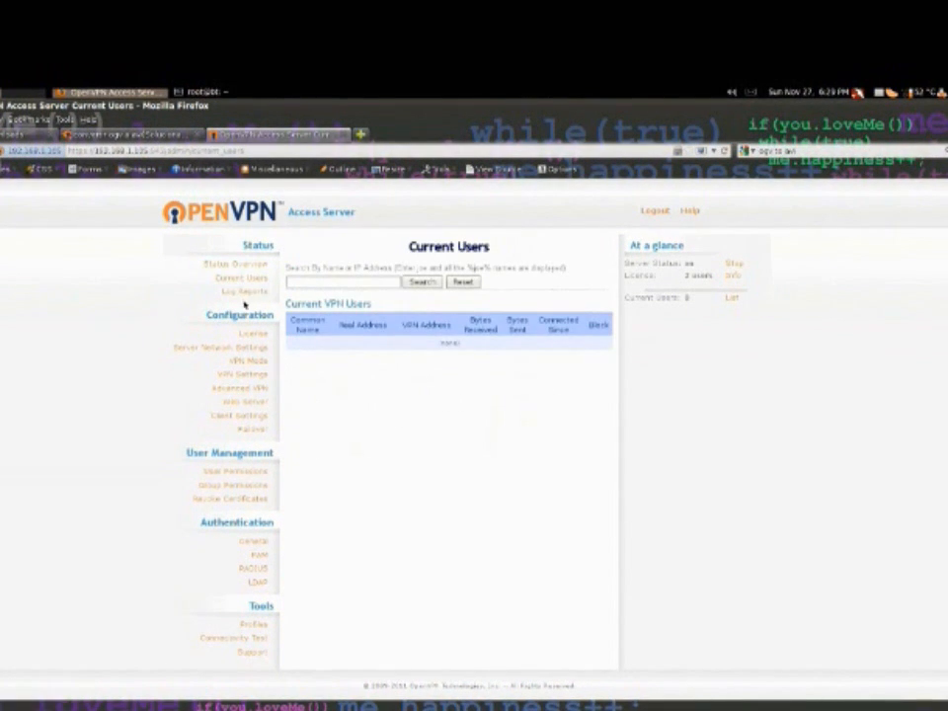
{"action": "left_click", "coordinate": [242, 291]}
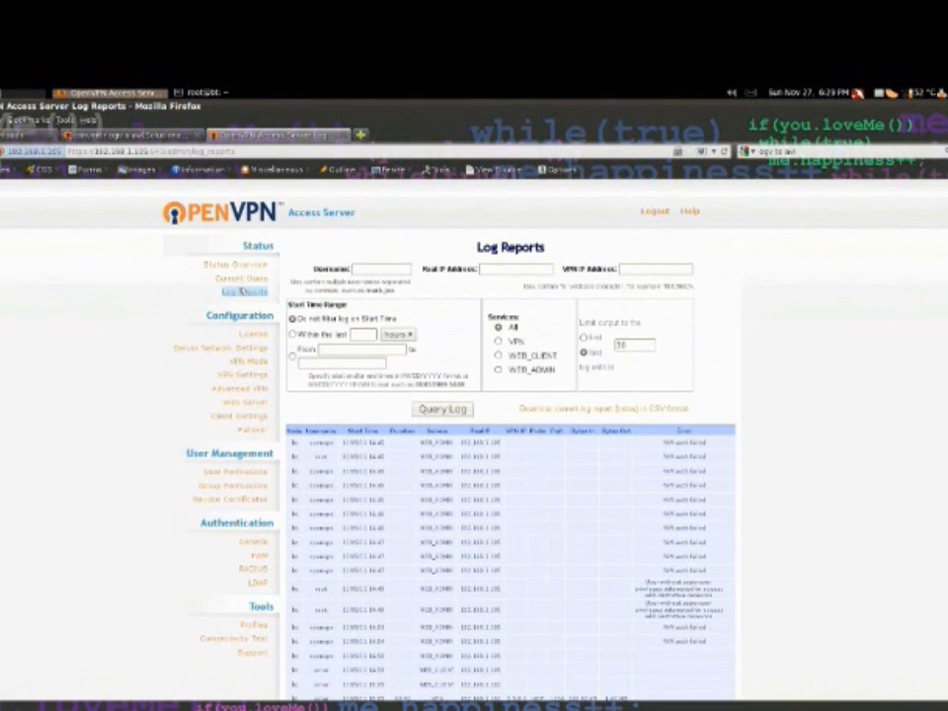
{"action": "scroll", "coordinate": [201, 359], "scroll_direction": "down", "scroll_amount": 3}
{"action": "scroll", "coordinate": [201, 360], "scroll_direction": "up", "scroll_amount": 1}
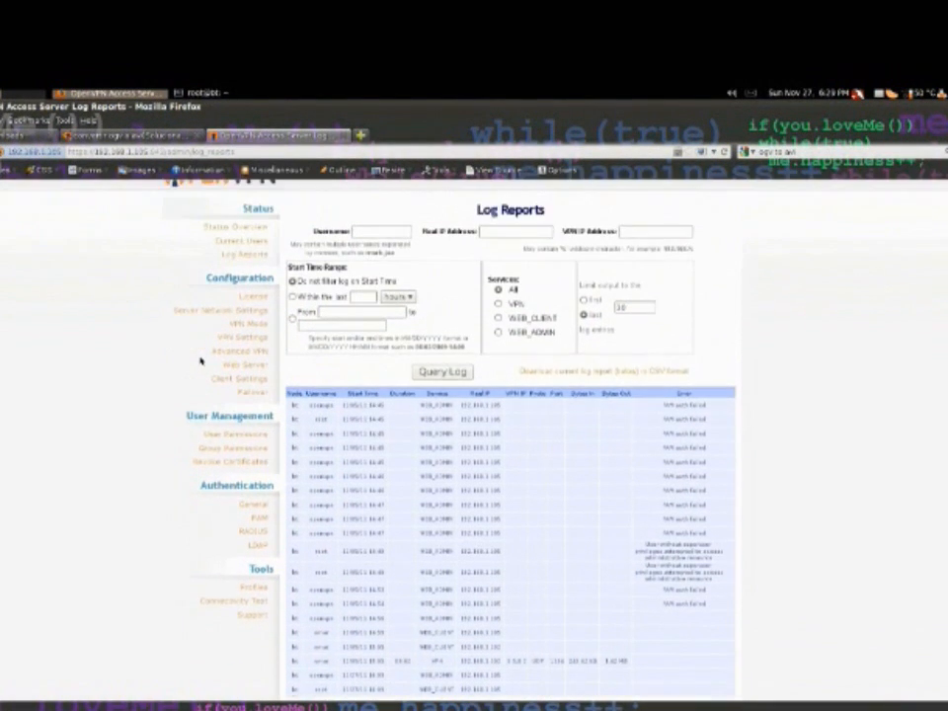
{"action": "scroll", "coordinate": [201, 360], "scroll_direction": "up", "scroll_amount": 1}
Return to the Status Overview and highlight the server name and the IP address that accepts VPN client connections
{"action": "left_click", "coordinate": [235, 265]}
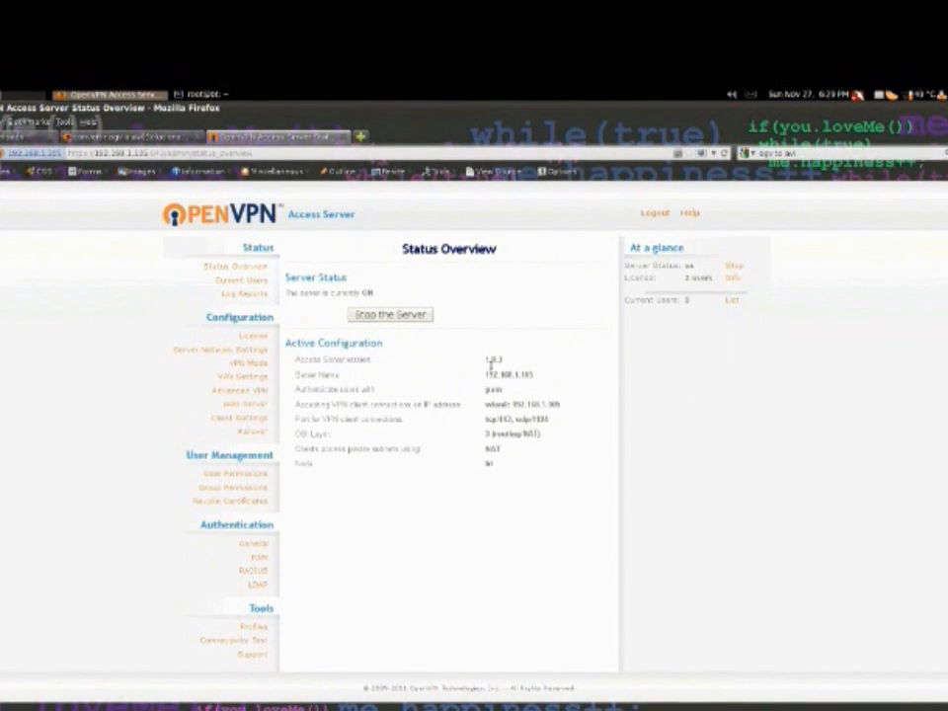
{"action": "left_click_drag", "start_coordinate": [486, 373], "coordinate": [536, 374]}
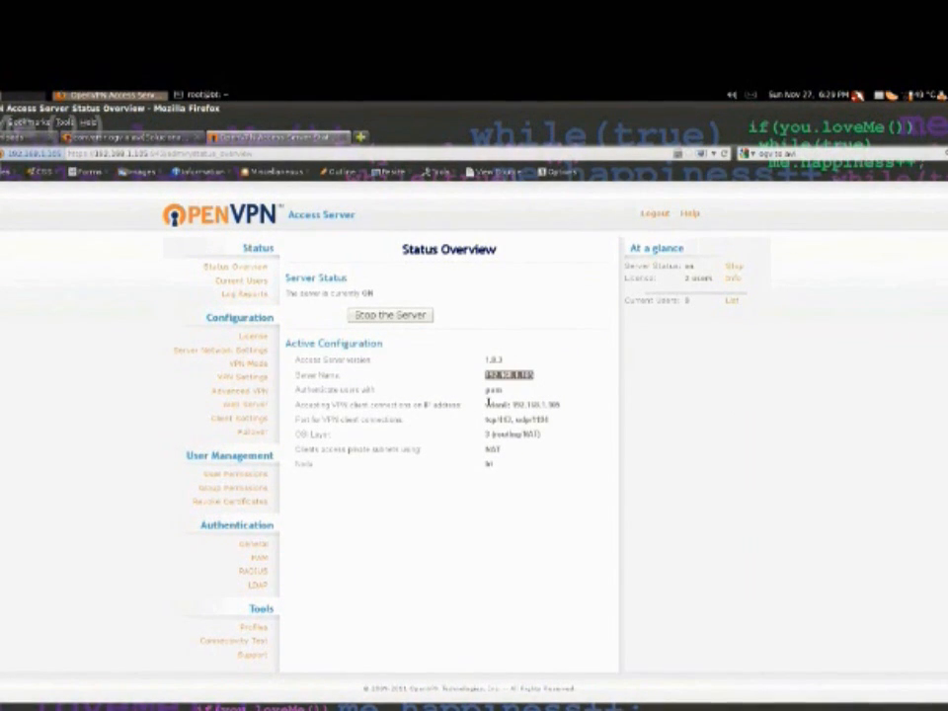
{"action": "left_click_drag", "start_coordinate": [510, 405], "coordinate": [566, 406]}
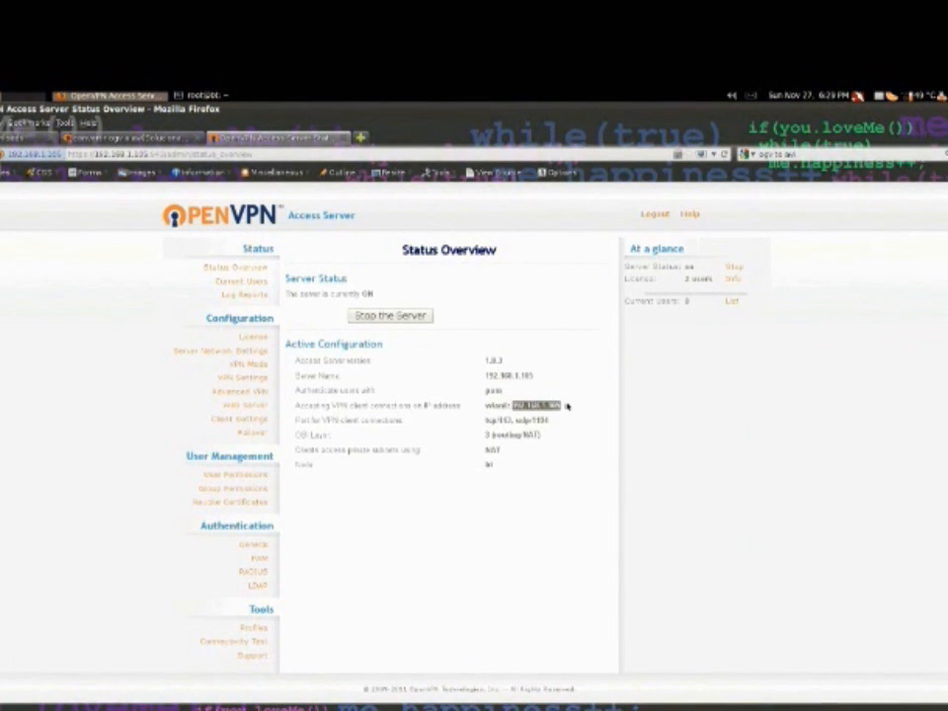
Open the License Manager and examine the concurrent user limit and the field for a new license key
{"action": "left_click", "coordinate": [252, 338]}
{"action": "left_click_drag", "start_coordinate": [351, 376], "coordinate": [440, 406]}
{"action": "left_click", "coordinate": [343, 470]}
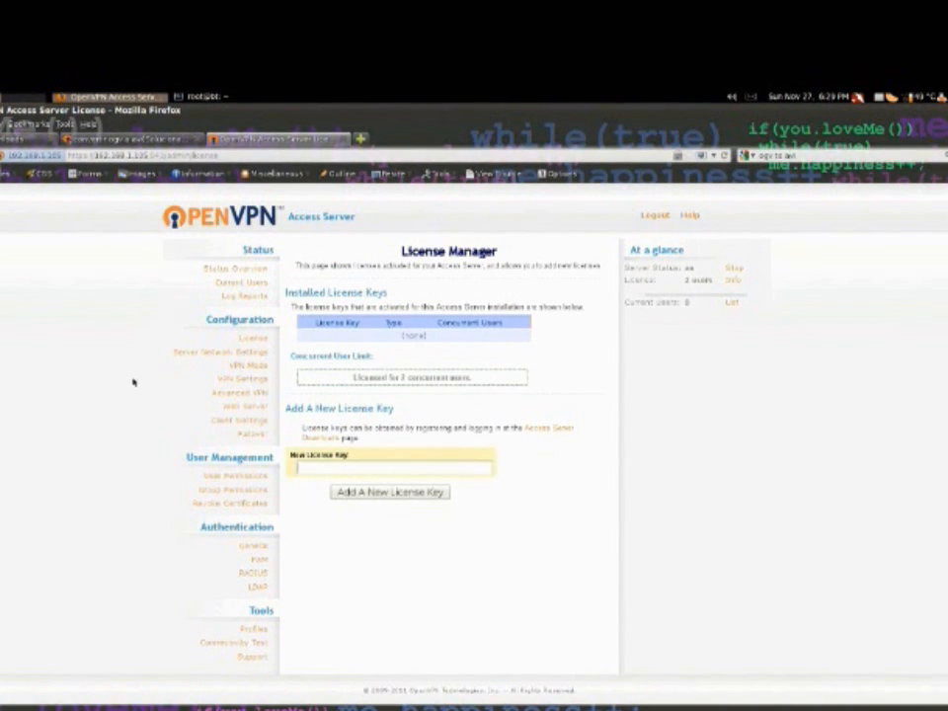
Review the VPN Mode and VPN Settings pages, followed by the User Permissions and Group Permissions pages
{"action": "left_click", "coordinate": [243, 366]}
{"action": "left_click", "coordinate": [240, 379]}
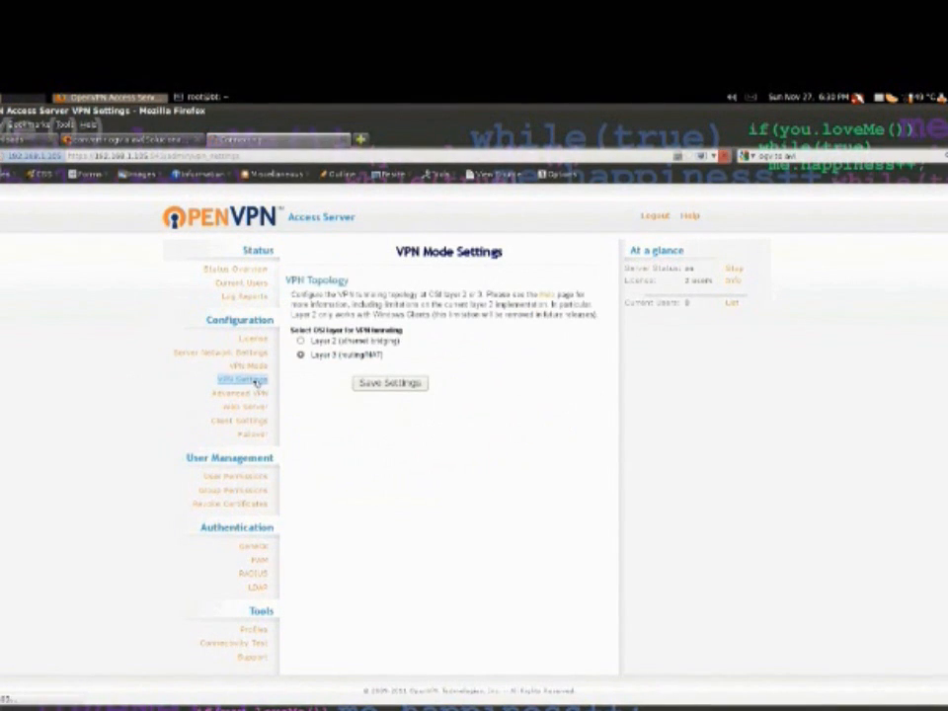
{"action": "scroll", "coordinate": [206, 398], "scroll_direction": "down", "scroll_amount": 5}
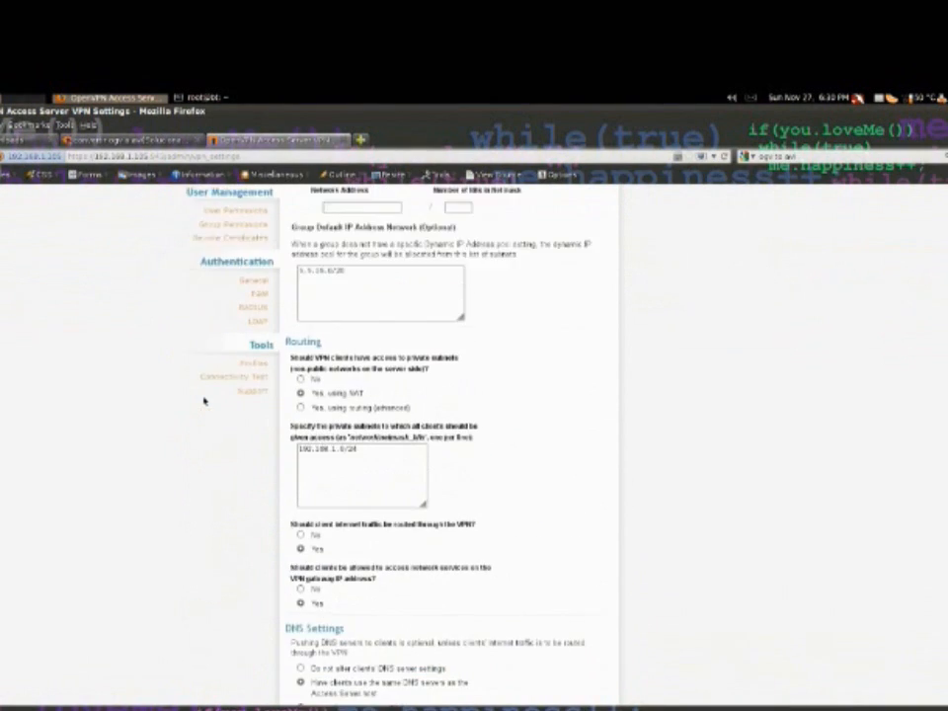
{"action": "scroll", "coordinate": [205, 398], "scroll_direction": "up", "scroll_amount": 3}
{"action": "left_click", "coordinate": [237, 377]}
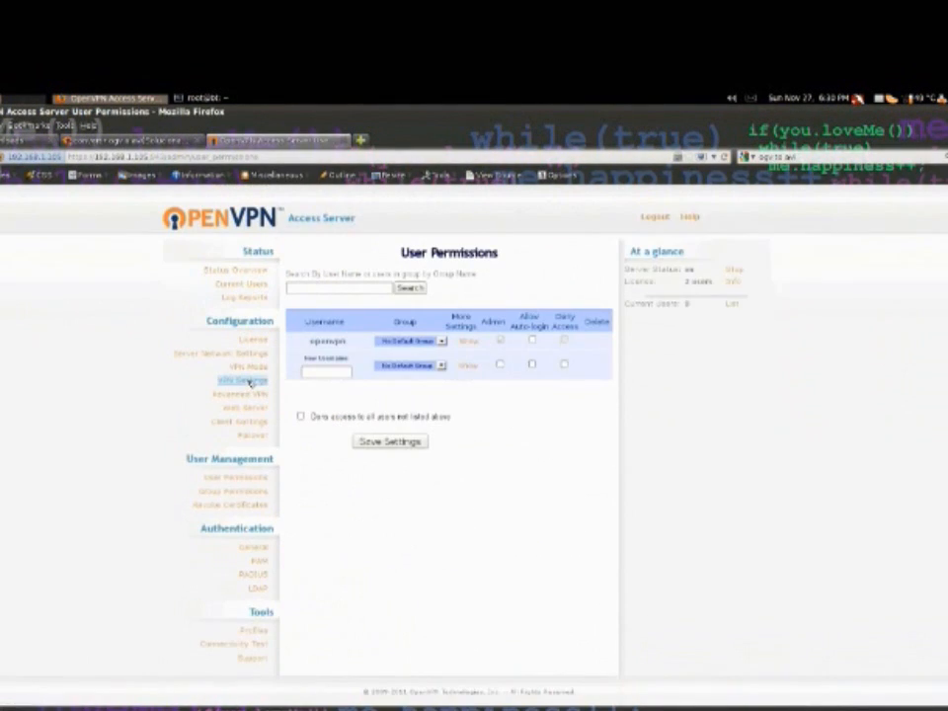
{"action": "left_click", "coordinate": [237, 491]}
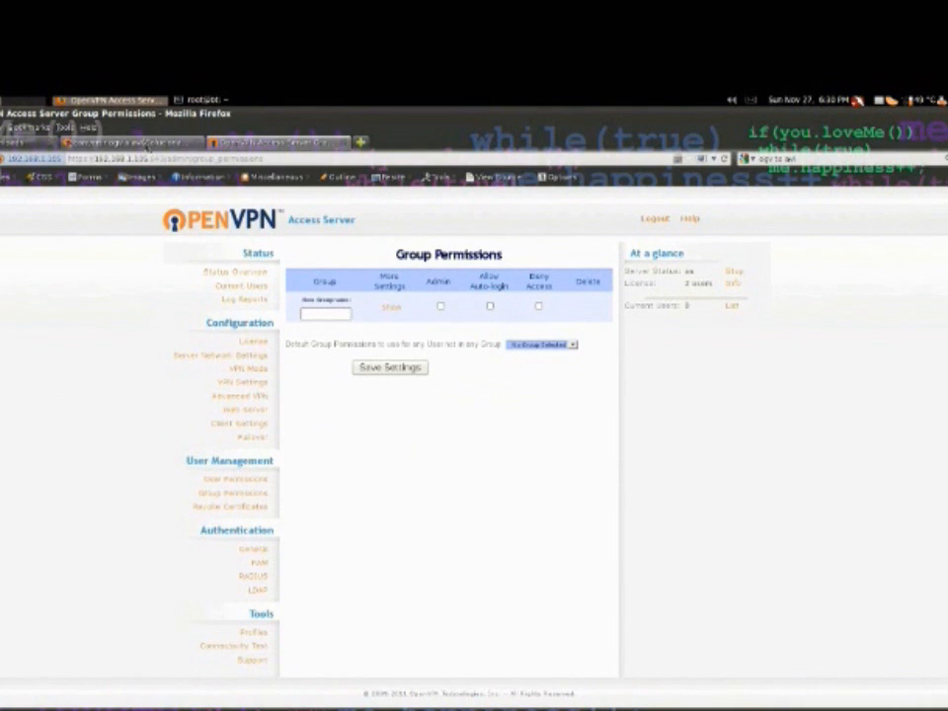
{"action": "left_click", "coordinate": [202, 99]}
{"action": "left_click_drag", "start_coordinate": [308, 387], "coordinate": [165, 389]}
{"action": "right_click", "coordinate": [174, 393]}
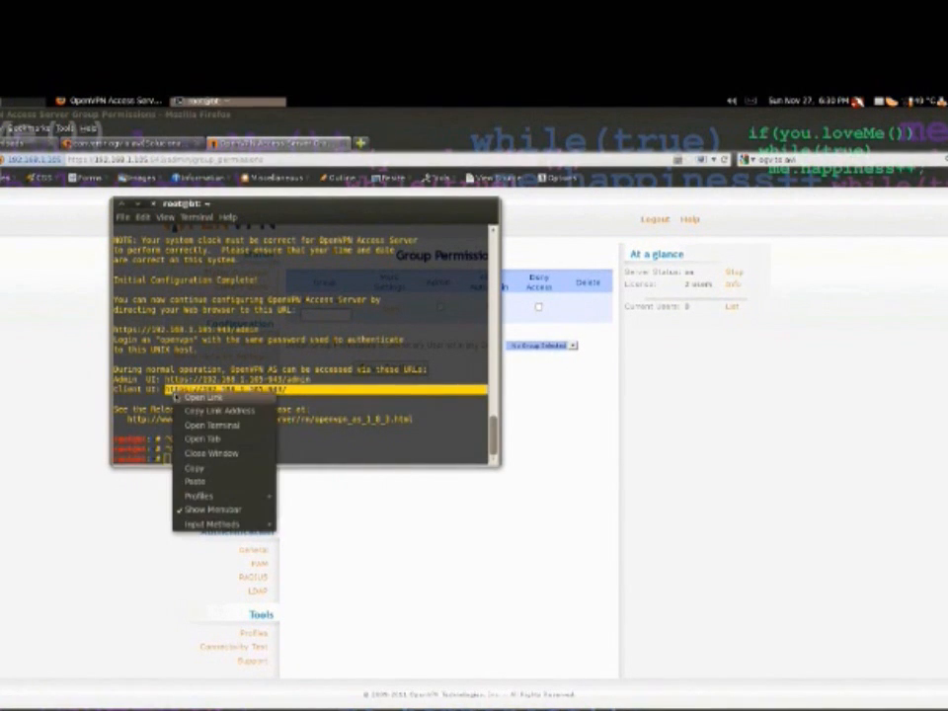
{"action": "left_click", "coordinate": [219, 469]}
{"action": "left_click", "coordinate": [59, 424]}
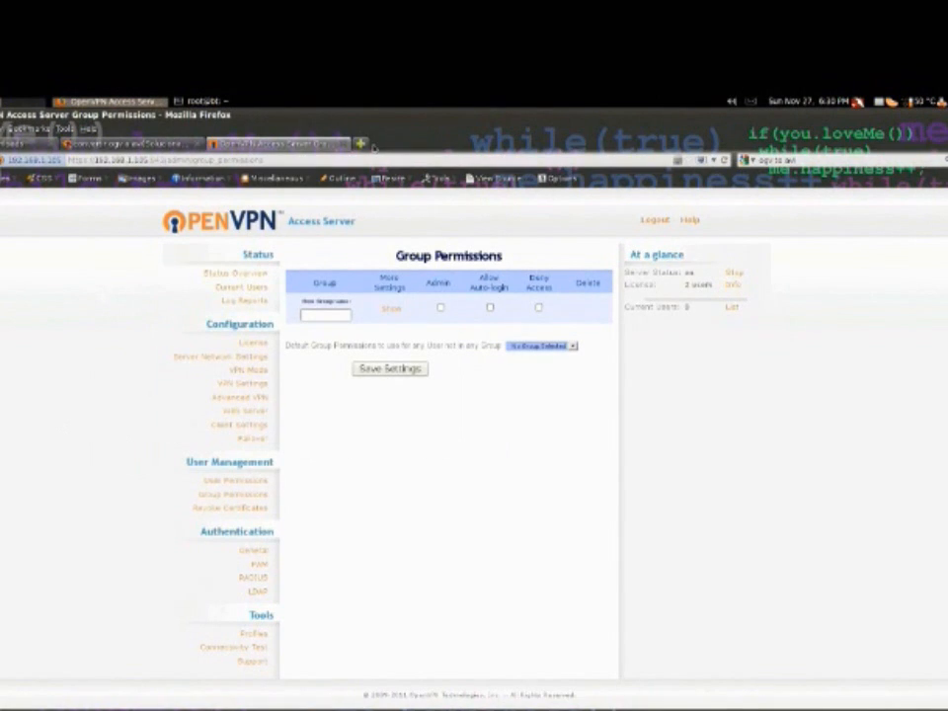
{"action": "left_click", "coordinate": [362, 145]}
{"action": "key", "text": "ctrl+v"}
{"action": "key", "text": "Return"}
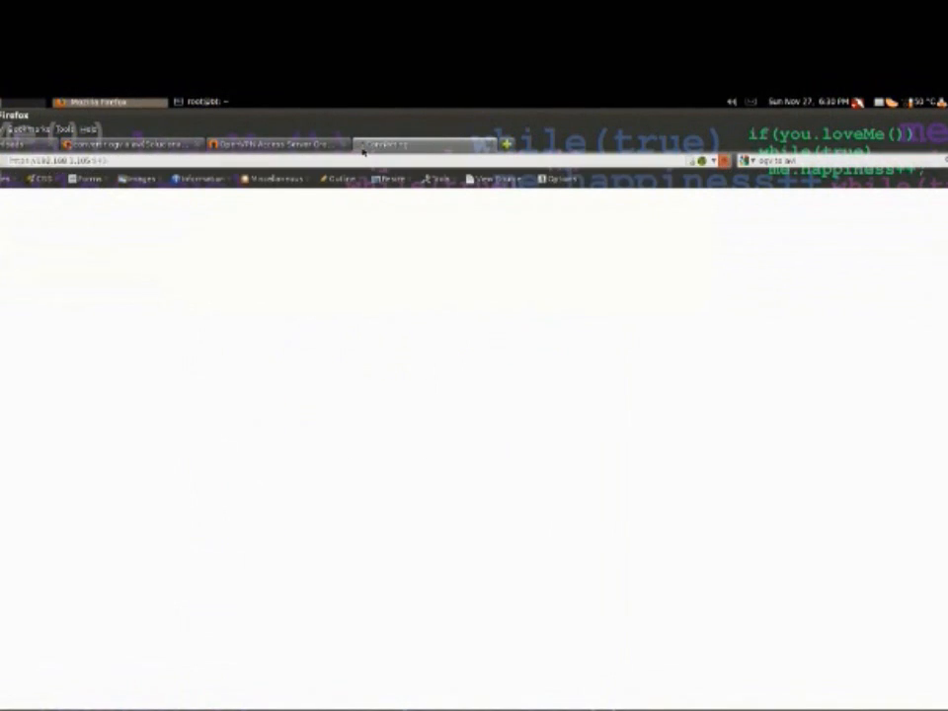
Log in to the Client UI with the username "openvpn" and the account password
{"action": "left_click", "coordinate": [409, 306]}
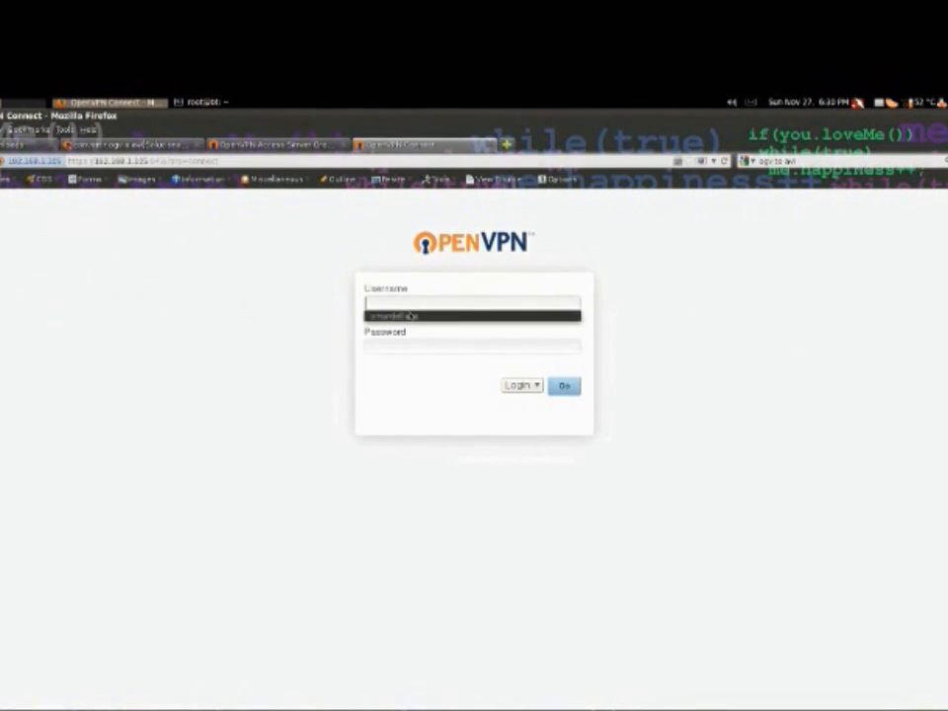
{"action": "type", "text": "openvpn"}
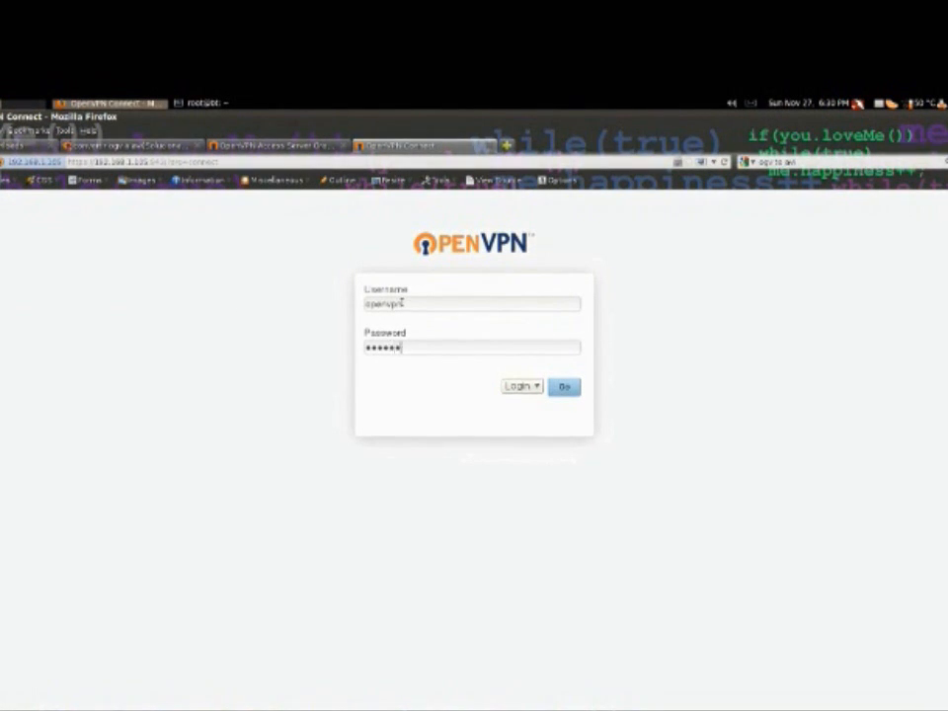
{"action": "key", "text": "Return"}
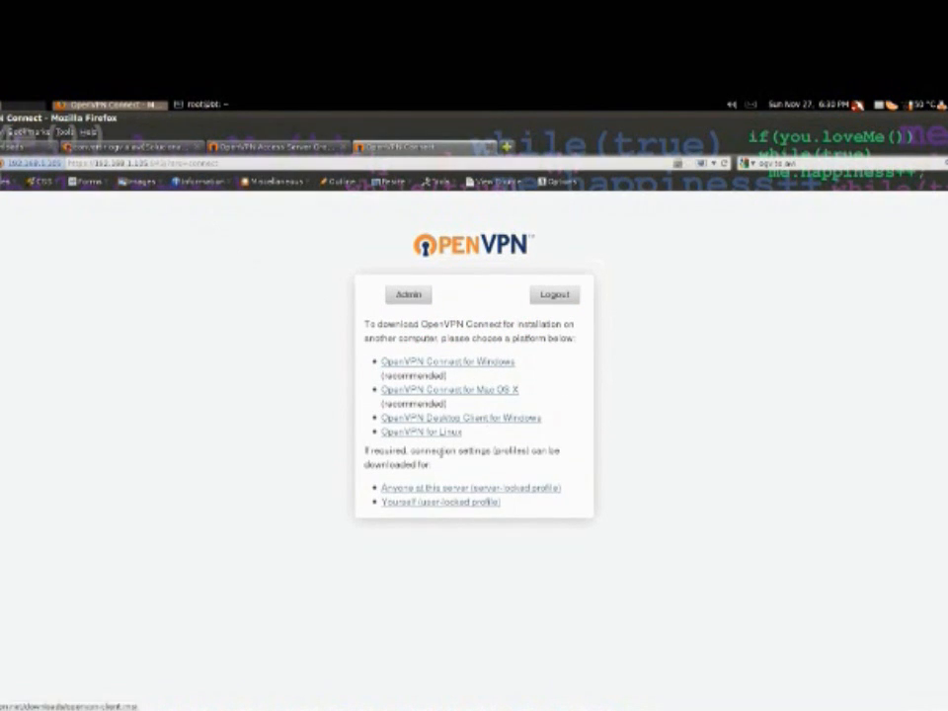
Examine the note on connection profiles and highlight the OpenVPN client downloads offered for Windows, Mac OS X and Linux
{"action": "left_click_drag", "start_coordinate": [364, 449], "coordinate": [389, 461]}
{"action": "left_click", "coordinate": [454, 473]}
{"action": "left_click_drag", "start_coordinate": [463, 432], "coordinate": [380, 363]}
Switch to the terminal and review the Access Server configuration output back to the start of the setup command
{"action": "left_click", "coordinate": [207, 106]}
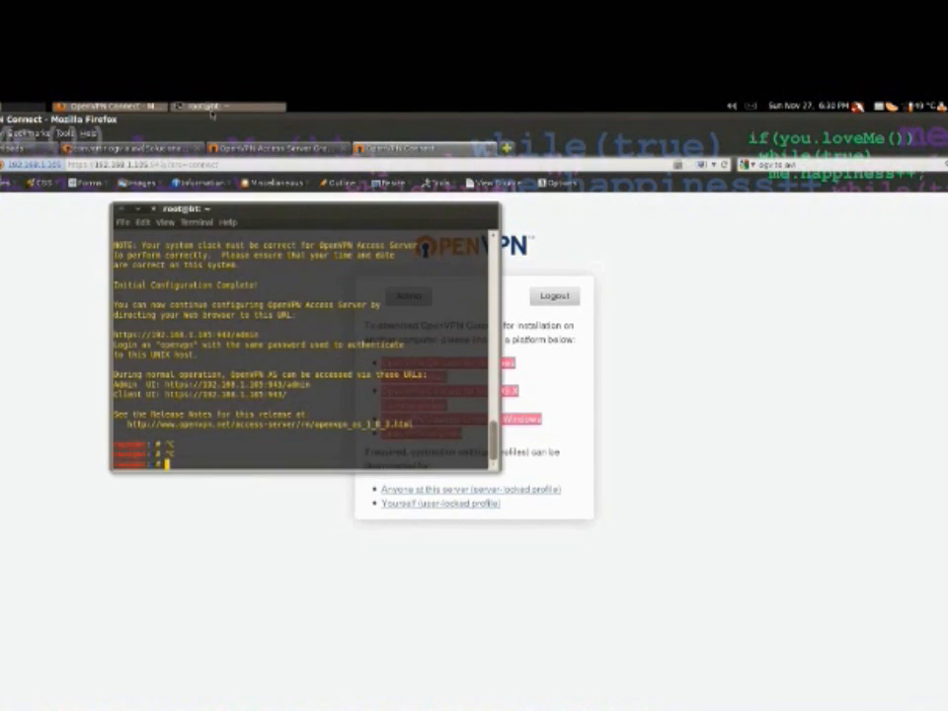
{"action": "scroll", "coordinate": [312, 408], "scroll_direction": "up", "scroll_amount": 1}
{"action": "scroll", "coordinate": [311, 406], "scroll_direction": "up", "scroll_amount": 15}
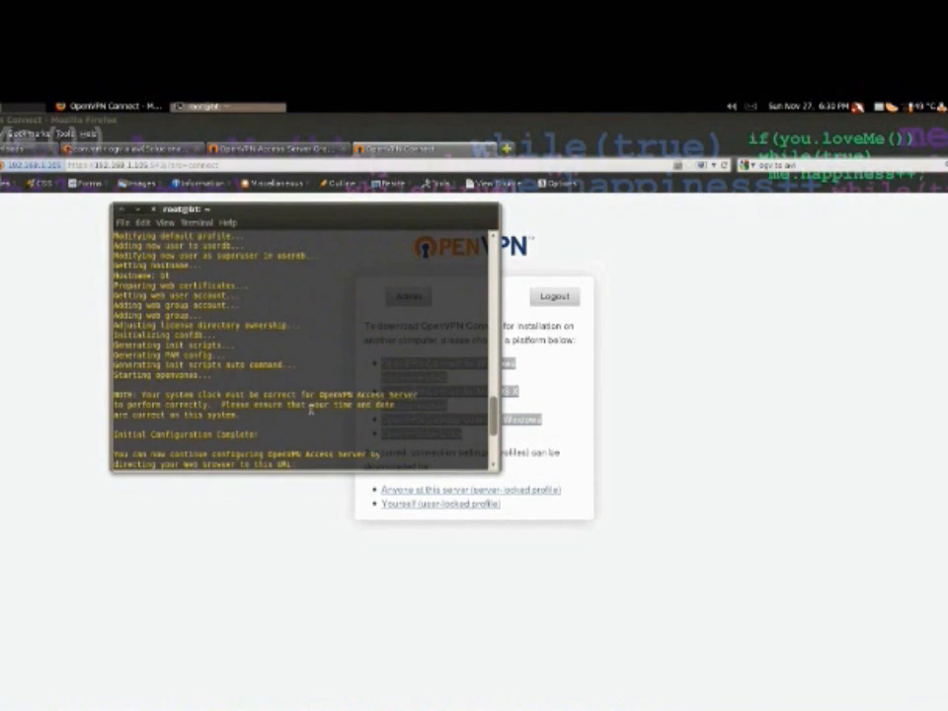
{"action": "scroll", "coordinate": [309, 412], "scroll_direction": "up", "scroll_amount": 8}
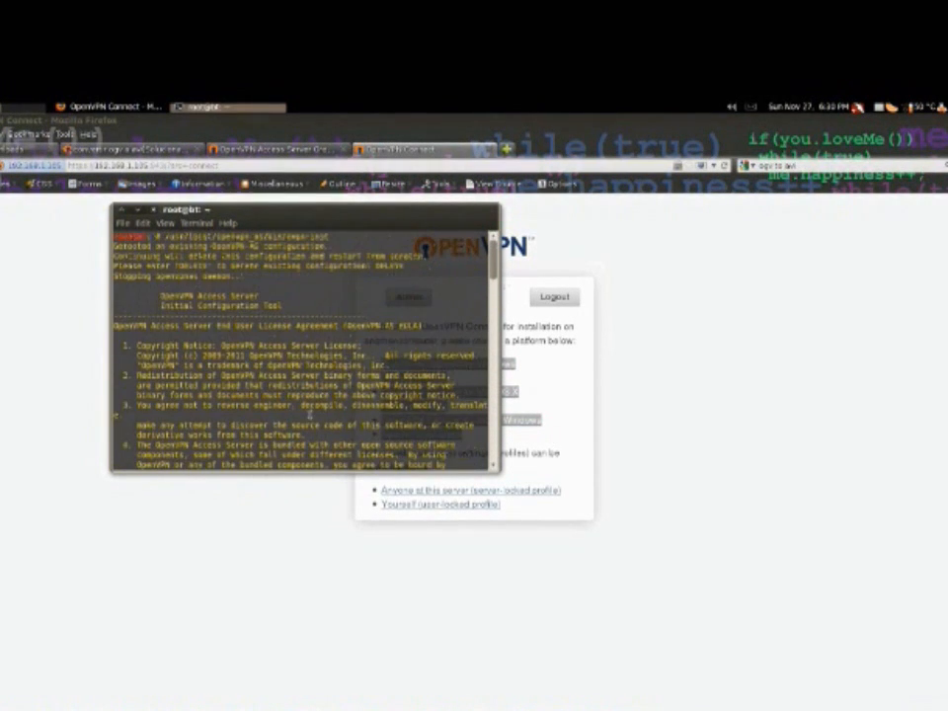
Switch back to the Client UI page in Firefox and highlight its full list of client and profile downloads
{"action": "left_click", "coordinate": [611, 395]}
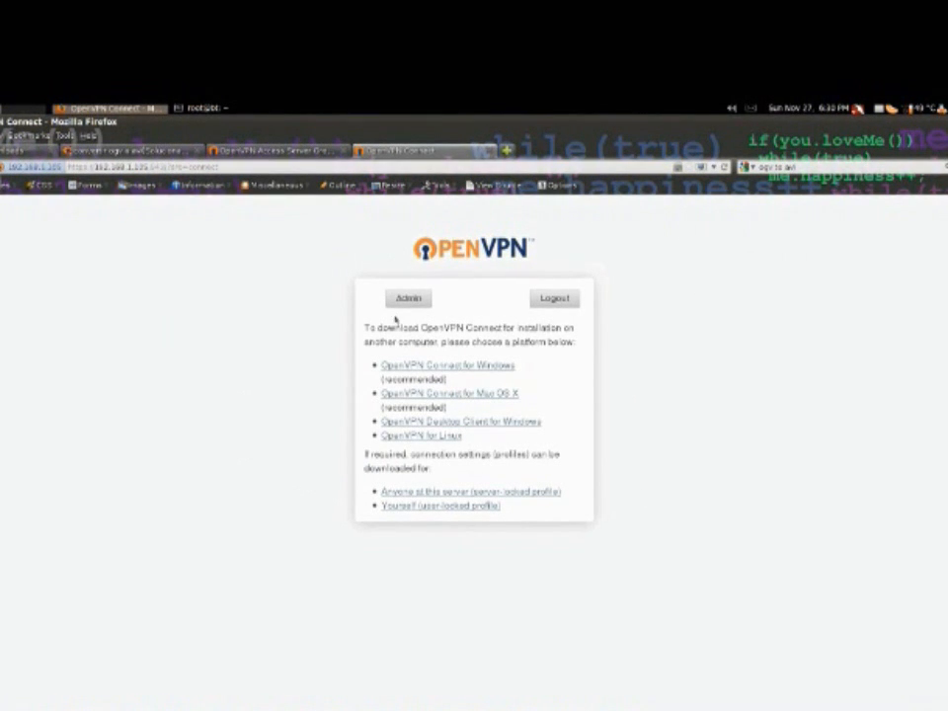
{"action": "left_click_drag", "start_coordinate": [396, 339], "coordinate": [366, 319]}
{"action": "left_click", "coordinate": [570, 506]}
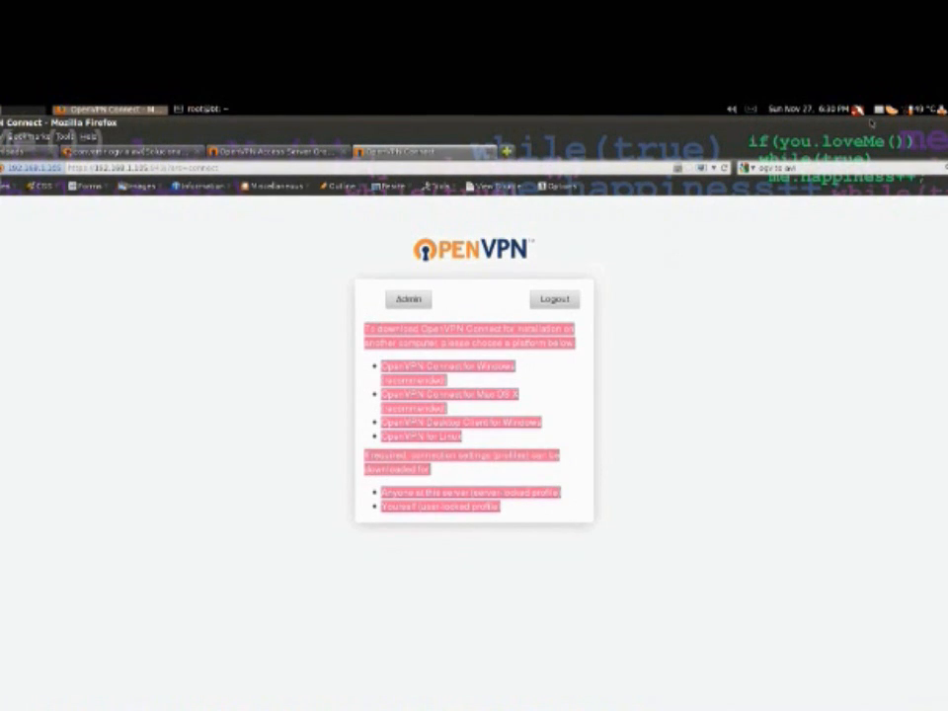